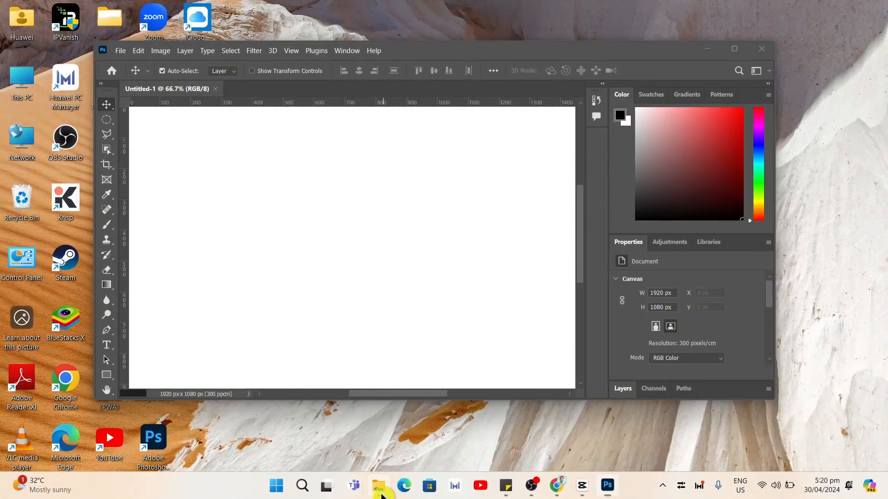
# Place the "Untitled design (1)" image from the Download folder into the document and centre it on the canvas.
pyautogui.click(378, 485)
pyautogui.click(521, 307)
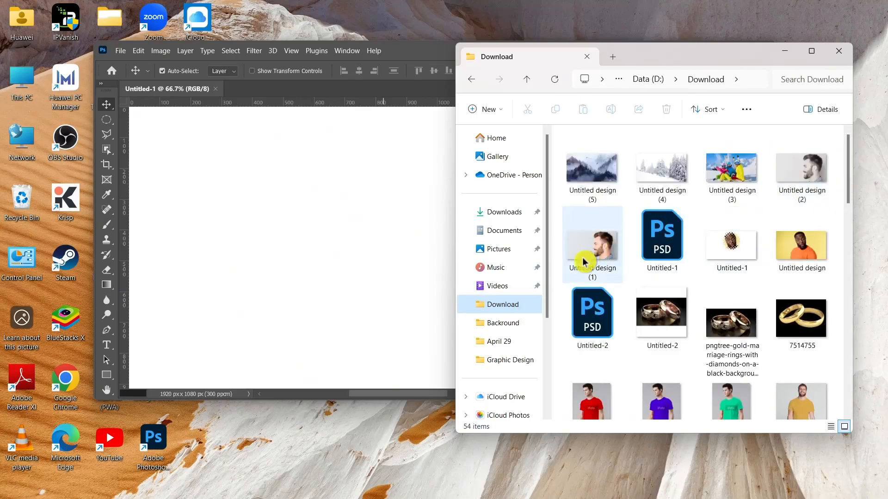
pyautogui.moveTo(593, 252); pyautogui.dragTo(258, 246)
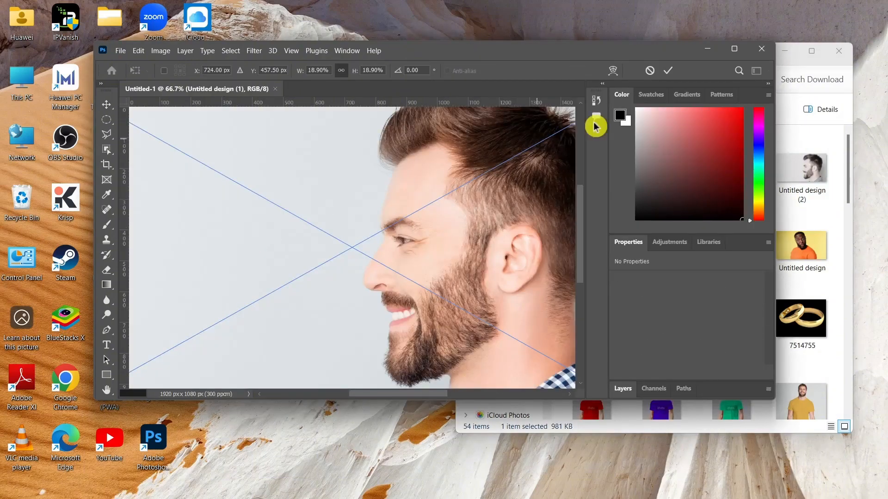
pyautogui.click(734, 49)
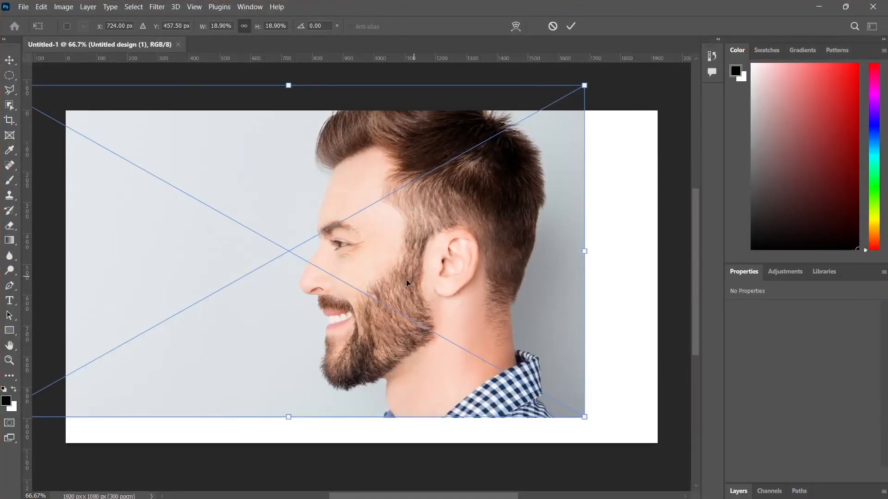
pyautogui.moveTo(401, 295); pyautogui.dragTo(472, 318)
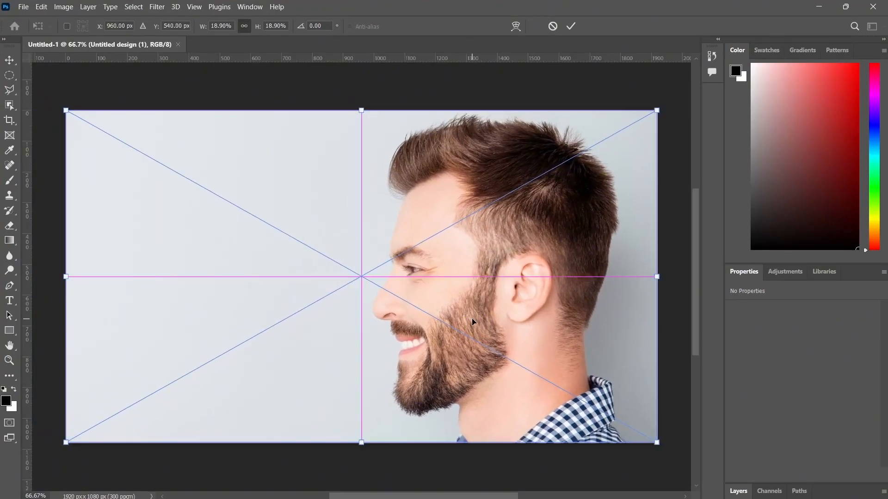
# Flip the placed portrait horizontally, shift it about 120 px to the right and commit the placement.
pyautogui.rightClick(461, 273)
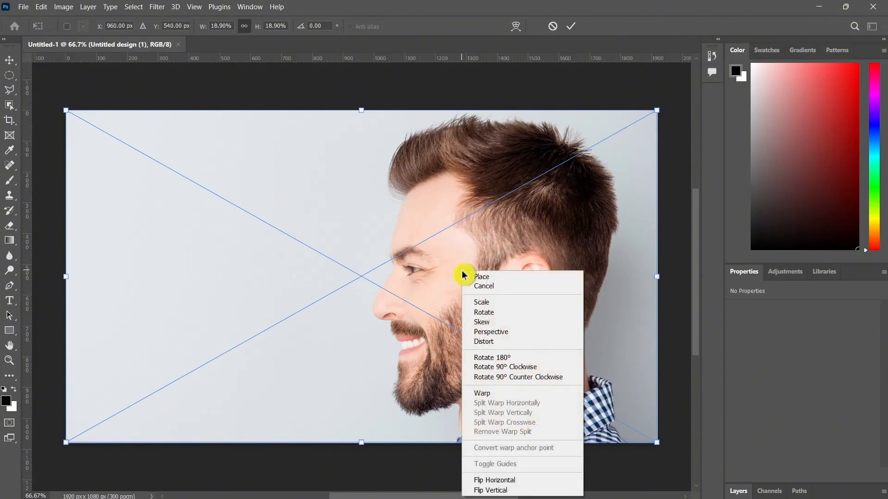
pyautogui.click(519, 485)
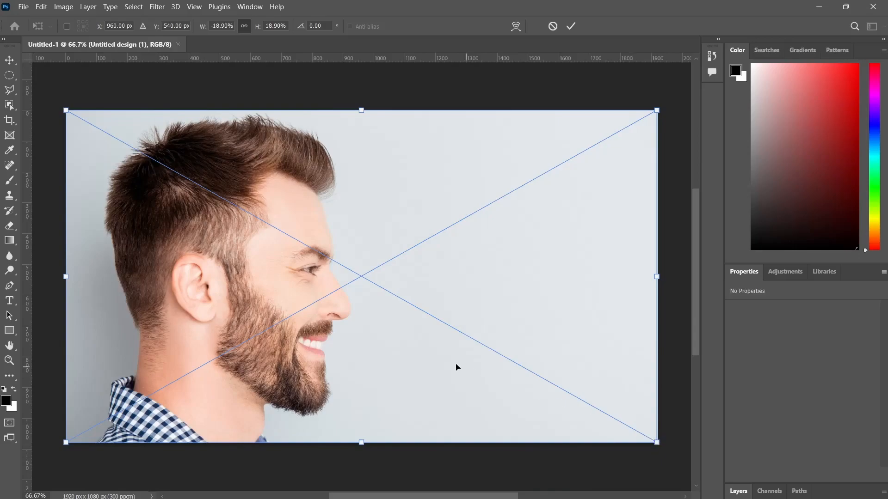
pyautogui.moveTo(455, 366); pyautogui.dragTo(498, 367)
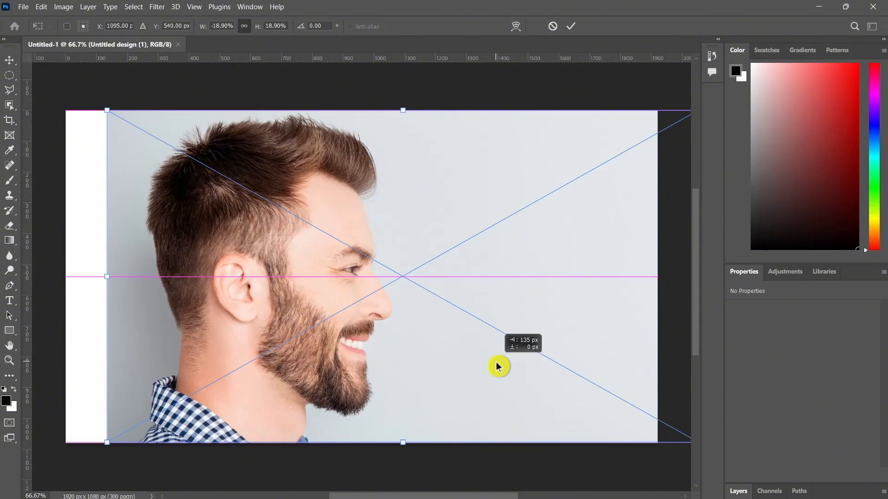
pyautogui.moveTo(498, 367); pyautogui.dragTo(498, 366)
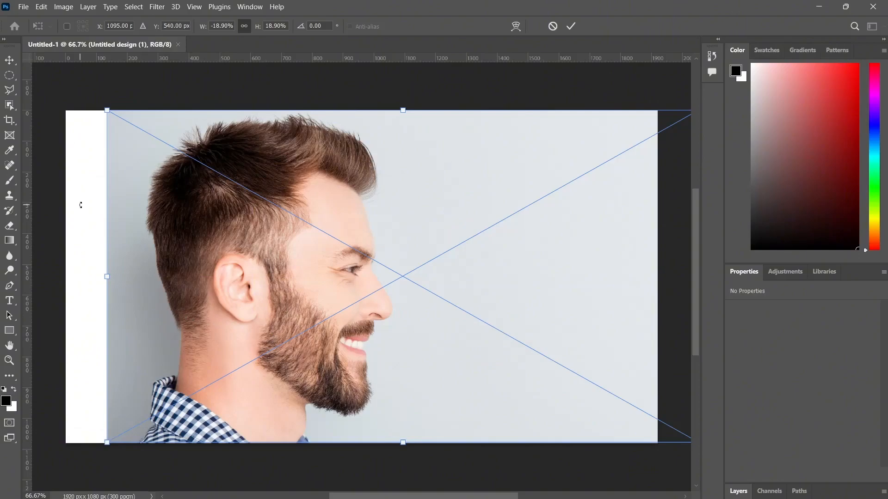
pyautogui.moveTo(216, 207)
pyautogui.mouseDown()
pyautogui.moveTo(180, 207)
pyautogui.moveTo(211, 208)
pyautogui.mouseUp()
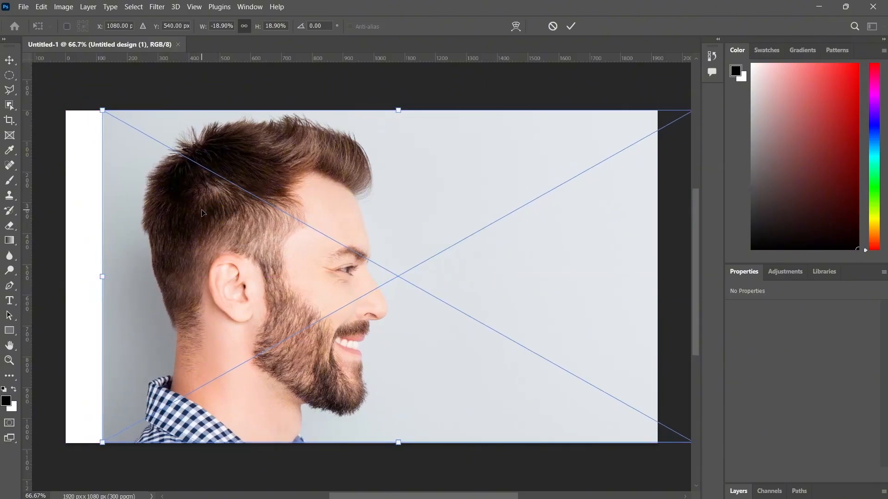
pyautogui.click(745, 492)
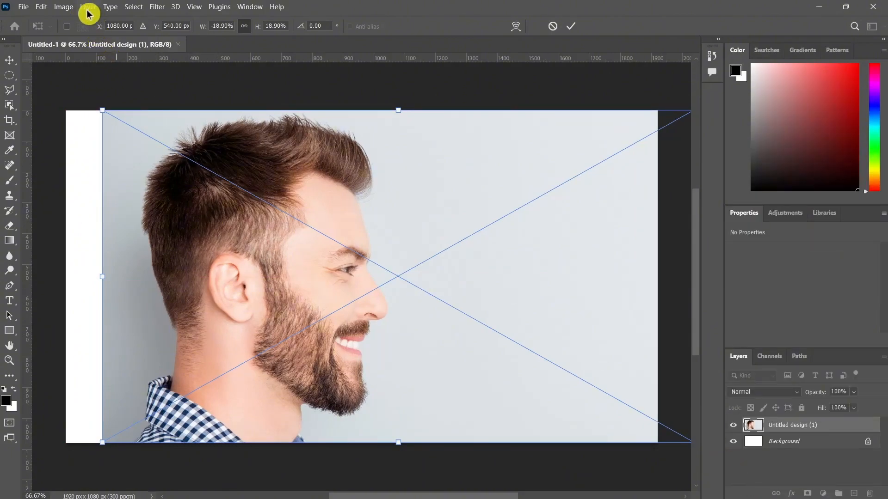
pyautogui.click(134, 7)
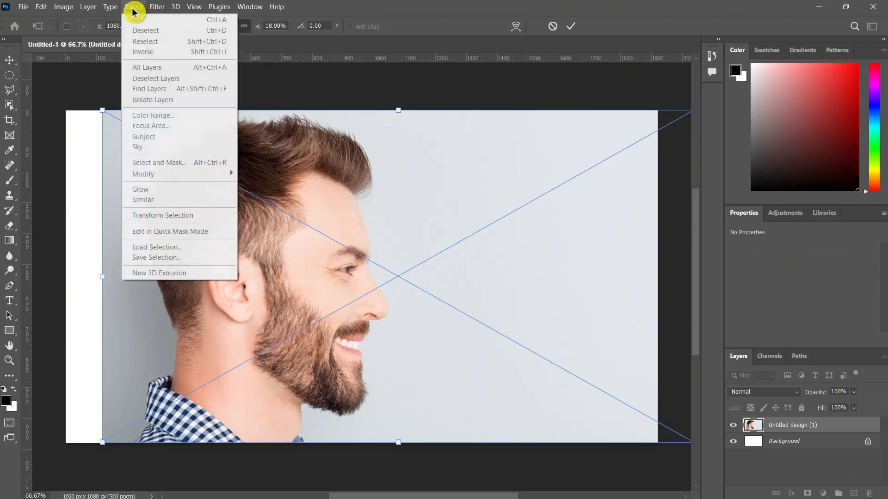
pyautogui.click(326, 245)
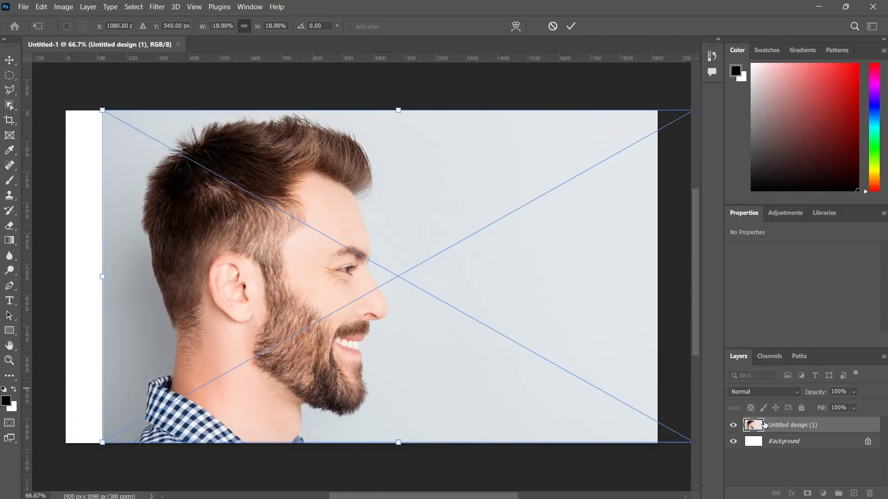
pyautogui.press('Return')
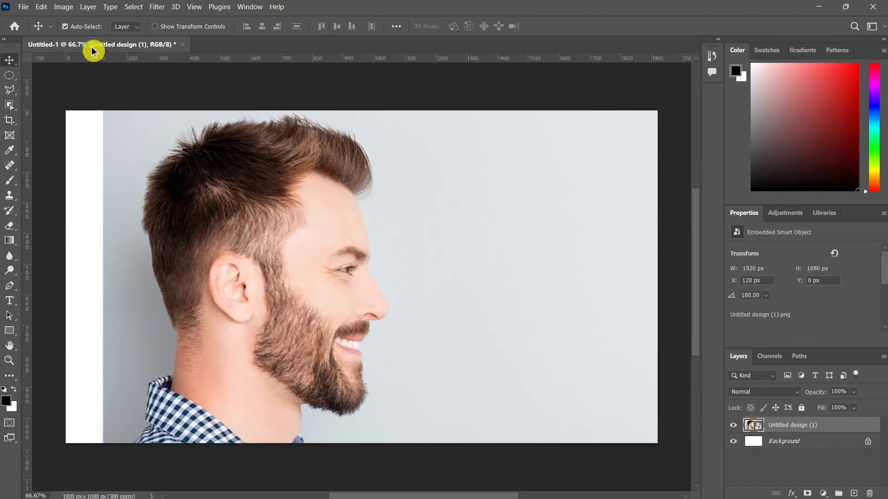
# Select the man with Select Subject and hide the portrait's grey backdrop with a layer mask.
pyautogui.click(133, 7)
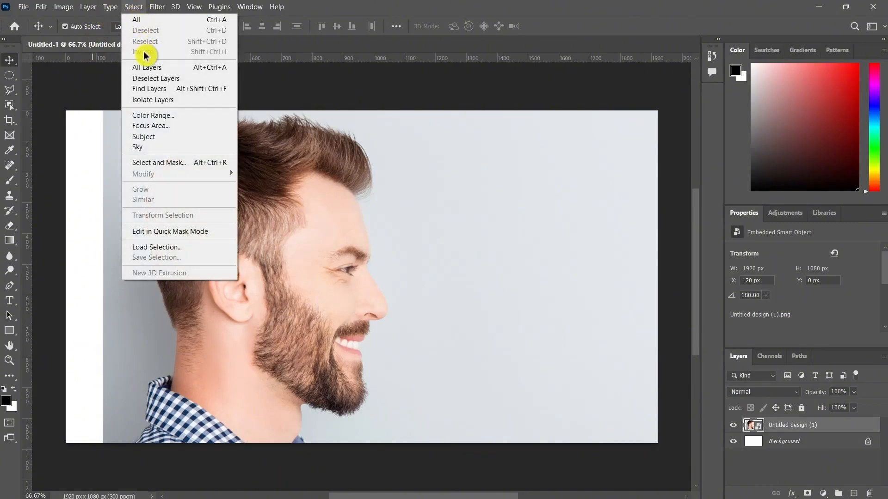
pyautogui.click(145, 136)
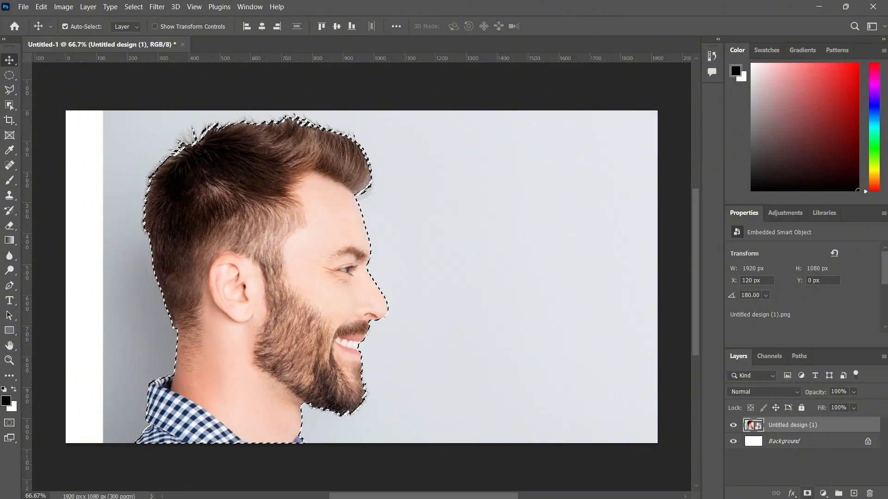
pyautogui.click(807, 493)
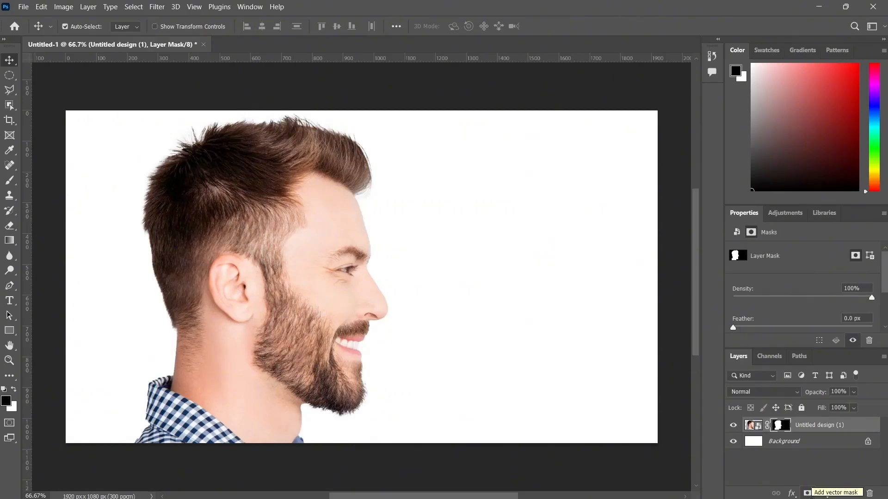
# Place the "Untitled design (3)" ski photo from the Download folder into the document and centre it on the canvas.
pyautogui.click(846, 6)
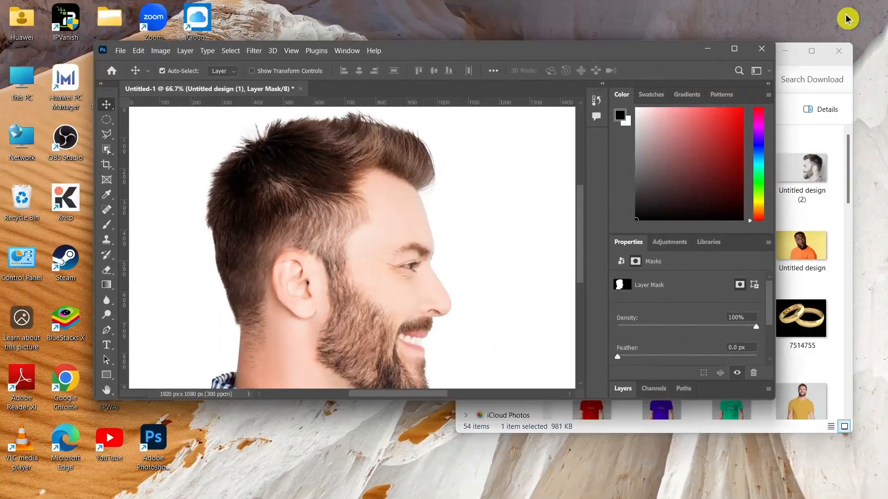
pyautogui.click(791, 70)
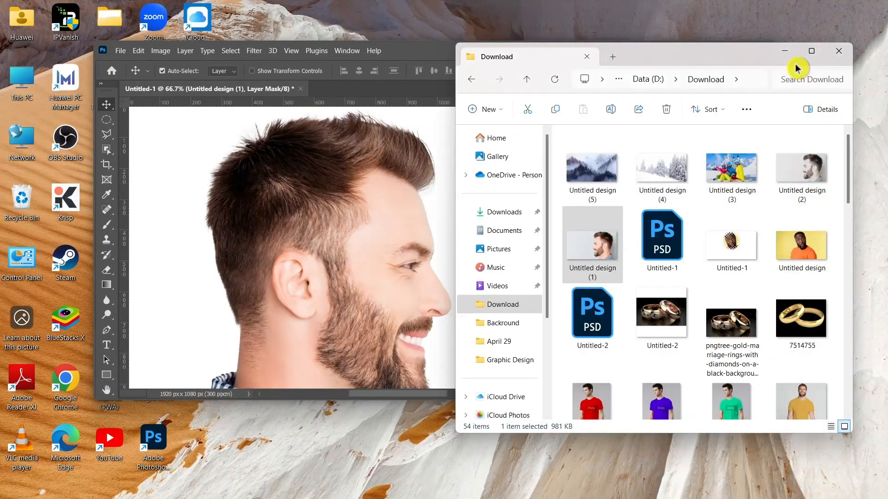
pyautogui.moveTo(744, 172); pyautogui.dragTo(317, 235)
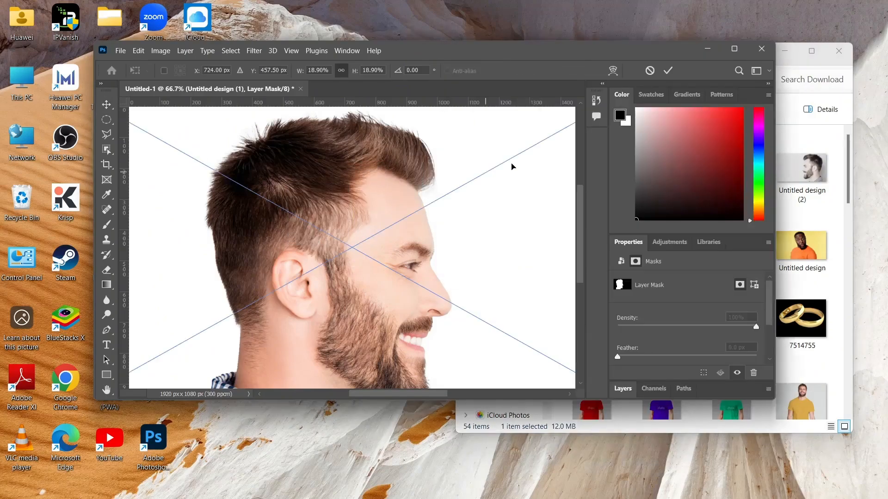
pyautogui.click(734, 48)
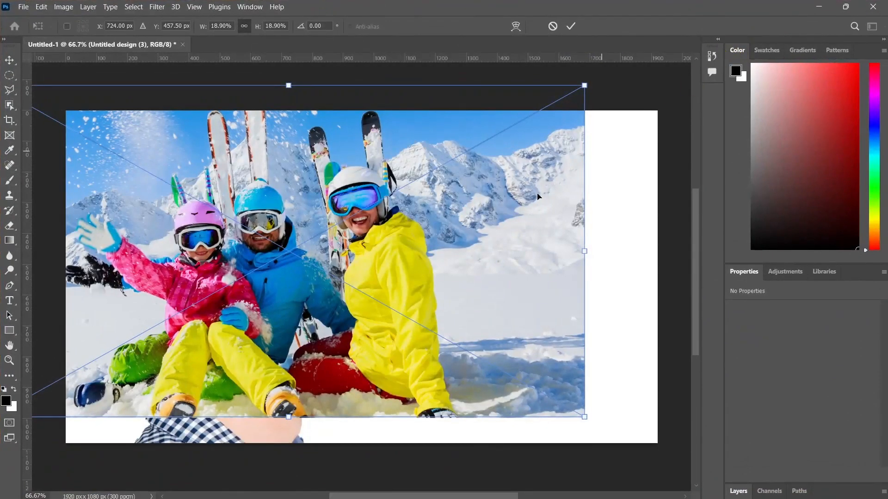
pyautogui.moveTo(310, 264); pyautogui.dragTo(378, 289)
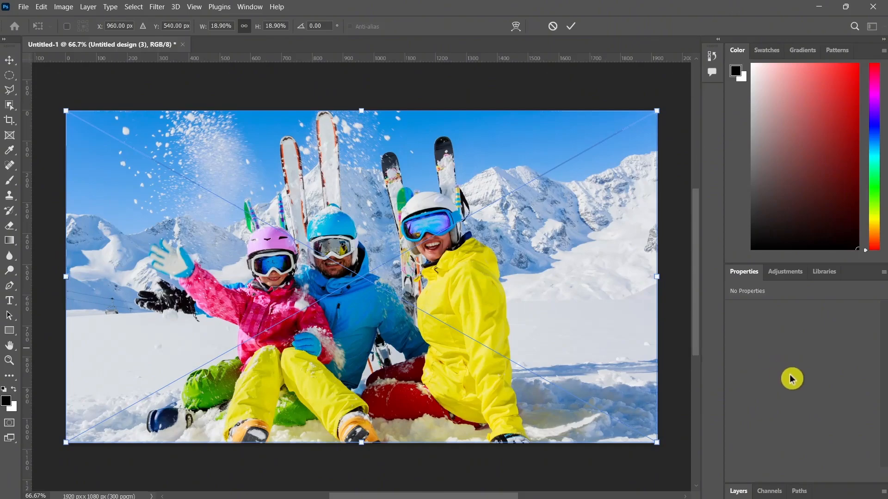
# Scale the ski photo down to about 15.8% and position it over the man's head.
pyautogui.moveTo(656, 443); pyautogui.dragTo(341, 263)
pyautogui.moveTo(231, 189); pyautogui.dragTo(316, 251)
pyautogui.moveTo(409, 180); pyautogui.dragTo(560, 96)
pyautogui.moveTo(475, 224); pyautogui.dragTo(422, 264)
pyautogui.moveTo(511, 375); pyautogui.dragTo(572, 409)
pyautogui.moveTo(484, 362); pyautogui.dragTo(464, 353)
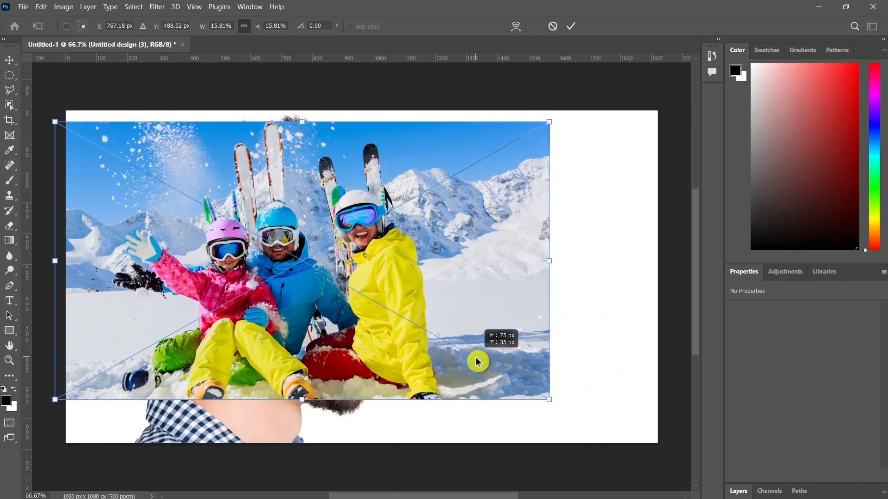
# Commit the ski photo's placement and clip its layer to the masked portrait layer with a clipping mask.
pyautogui.click(744, 492)
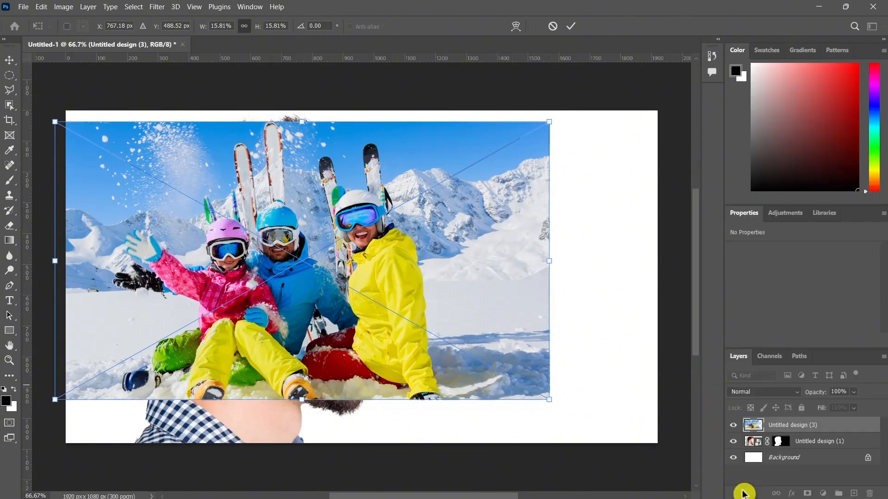
pyautogui.click(883, 357)
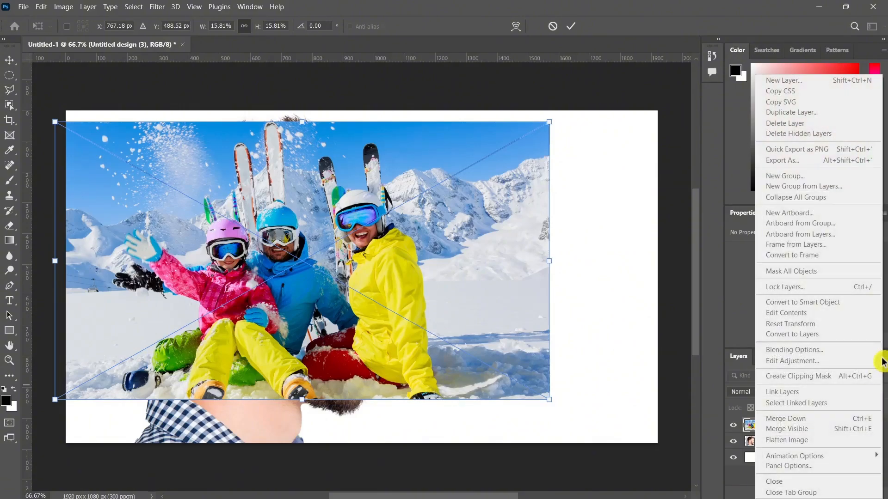
pyautogui.click(747, 431)
pyautogui.click(789, 423)
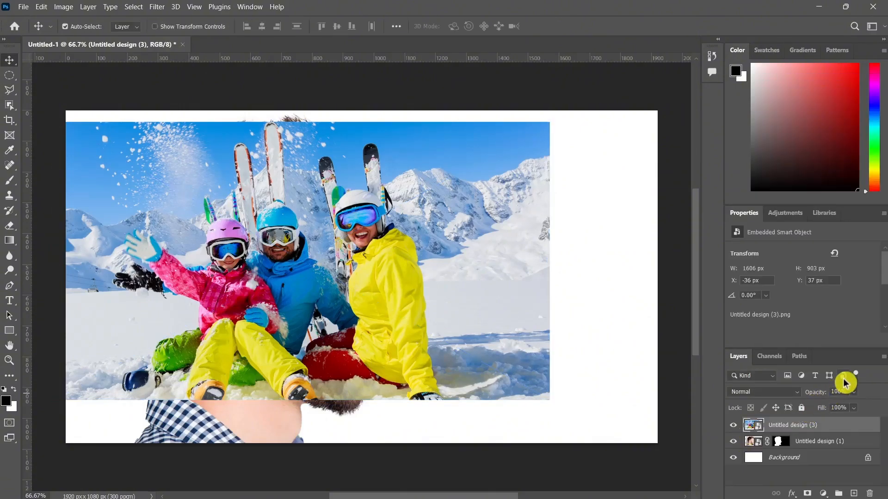
pyautogui.click(883, 357)
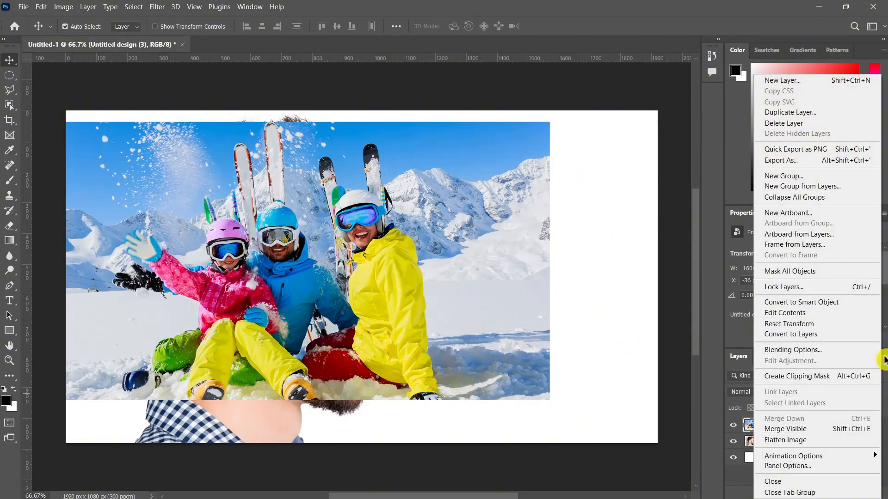
pyautogui.click(816, 377)
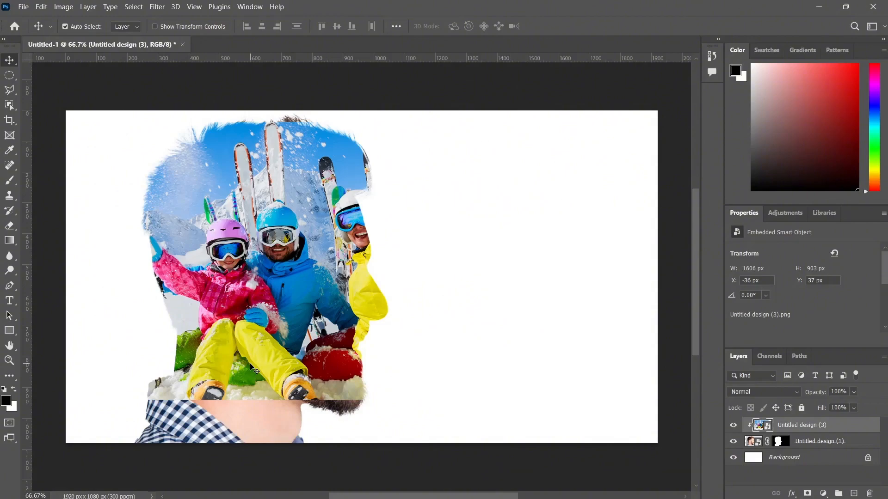
# Enlarge the clipped ski photo to about 1943 × 1093 px and reposition it so it fills the man's silhouette.
pyautogui.moveTo(260, 343); pyautogui.dragTo(188, 354)
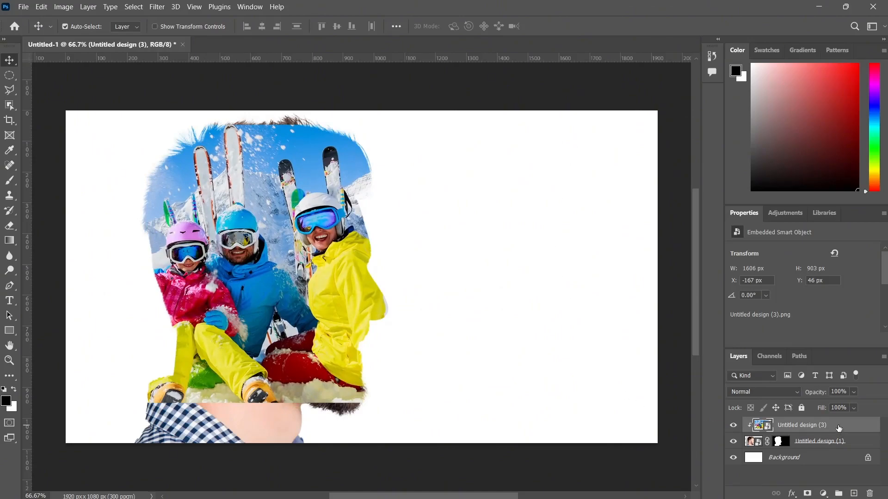
pyautogui.hotkey('ctrl', 't')
pyautogui.moveTo(509, 402); pyautogui.dragTo(611, 460)
pyautogui.moveTo(269, 312); pyautogui.dragTo(239, 300)
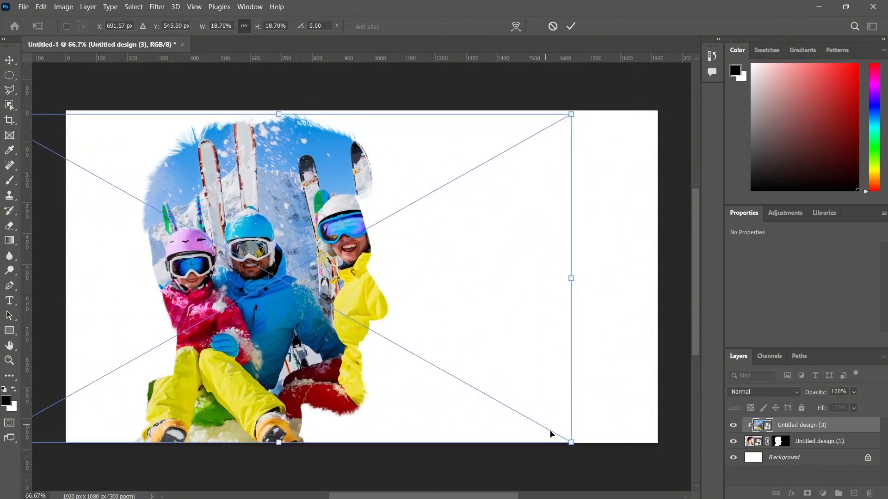
pyautogui.moveTo(571, 442); pyautogui.dragTo(585, 451)
pyautogui.moveTo(456, 390); pyautogui.dragTo(433, 384)
pyautogui.click(811, 427)
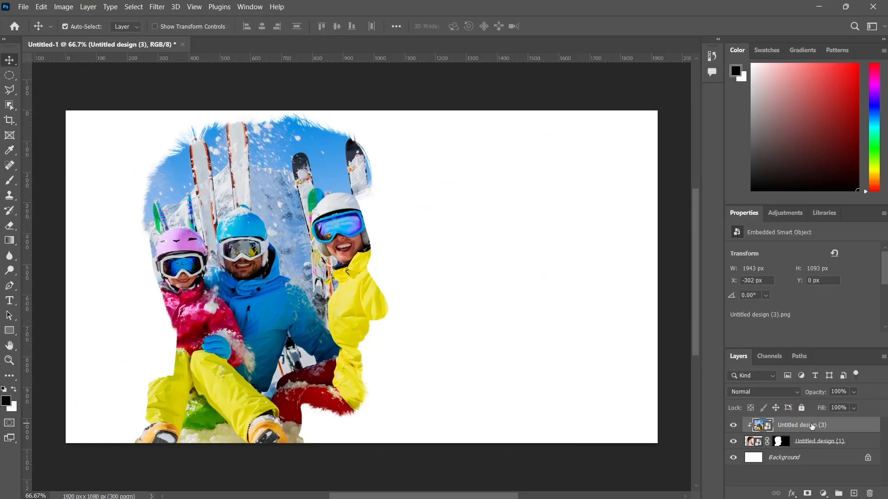
# Add a layer mask to the ski photo layer and choose the Soft Round brush at 60 px.
pyautogui.click(807, 494)
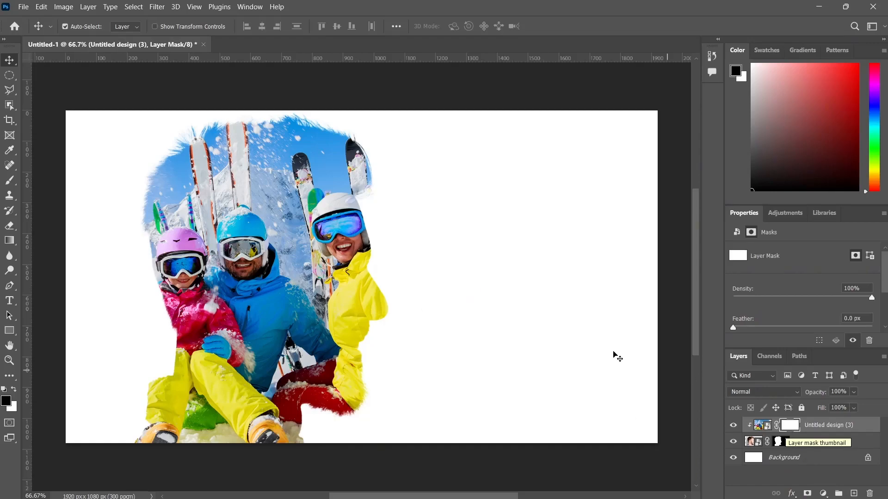
pyautogui.click(9, 187)
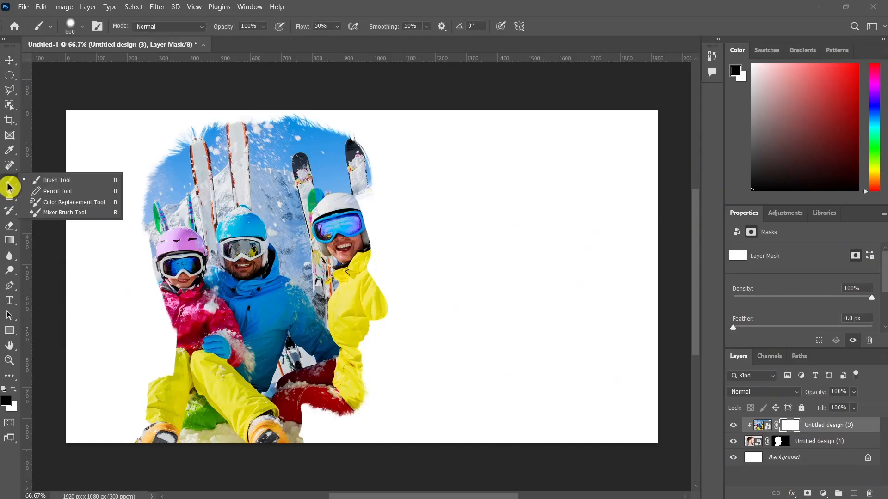
pyautogui.click(55, 180)
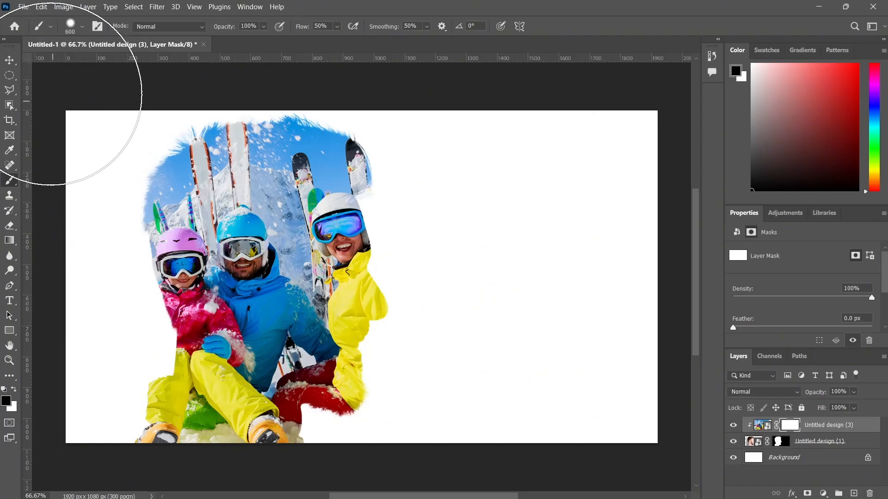
pyautogui.click(81, 30)
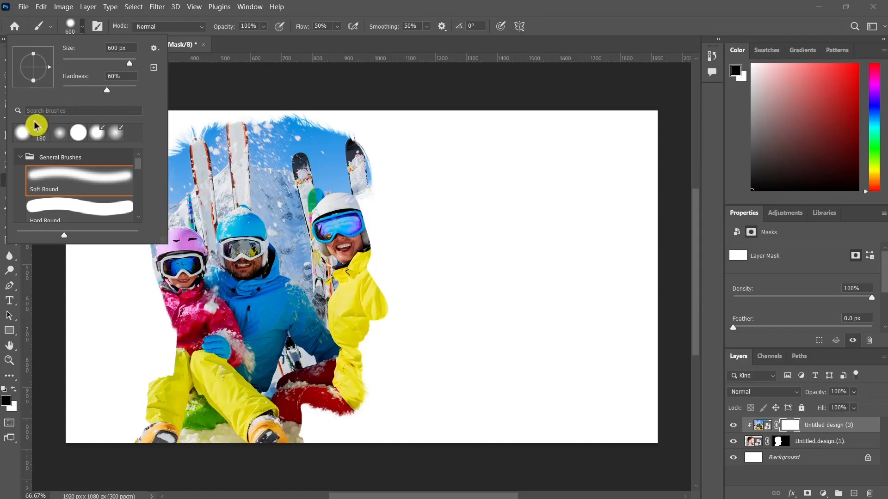
pyautogui.click(19, 157)
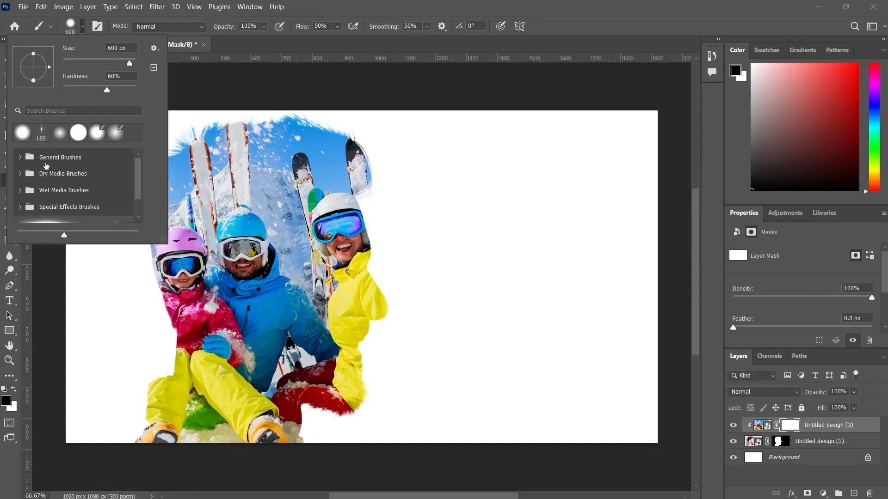
pyautogui.click(19, 157)
pyautogui.click(56, 181)
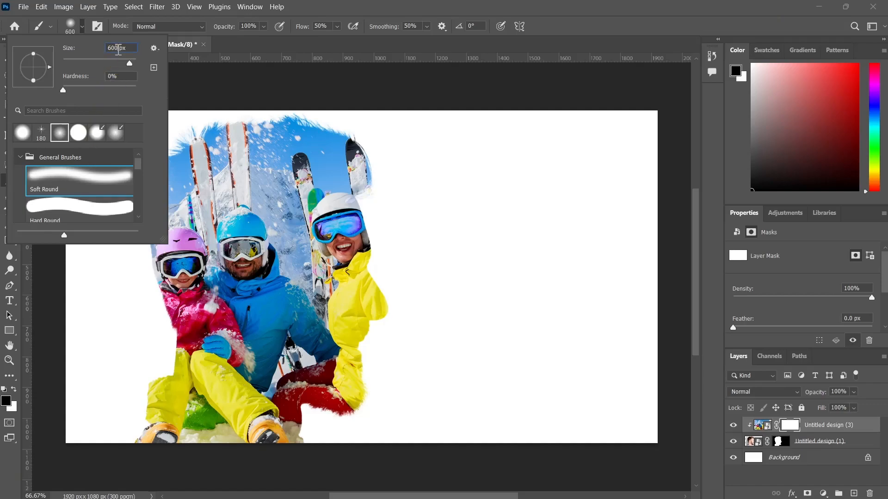
pyautogui.write('60')
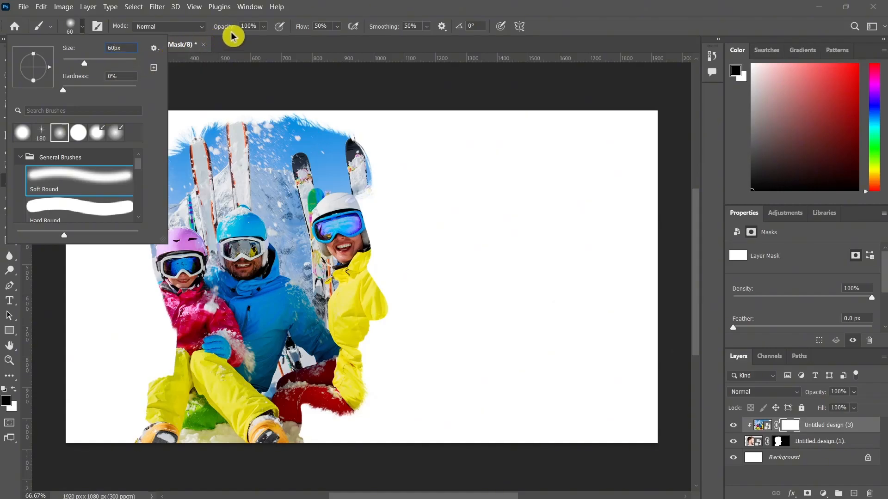
# Set the brush flow to 31% with a black foreground and paint on the mask over the man's nose and mouth.
pyautogui.click(323, 26)
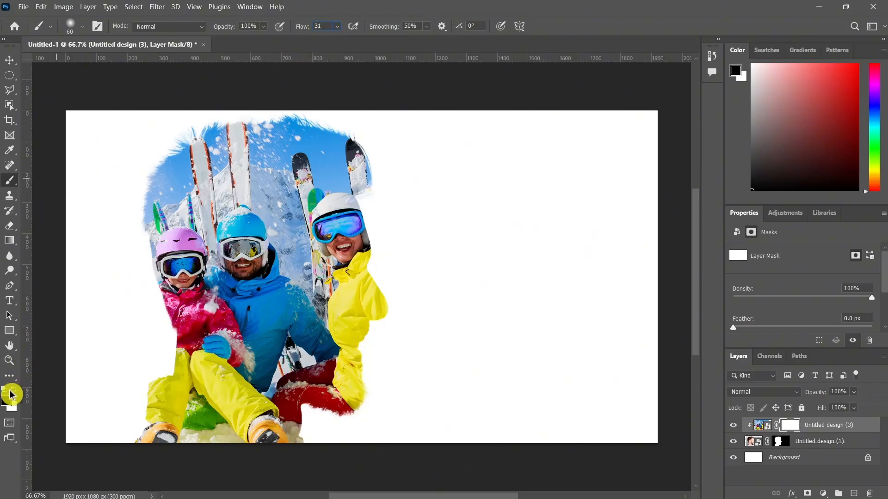
pyautogui.click(6, 405)
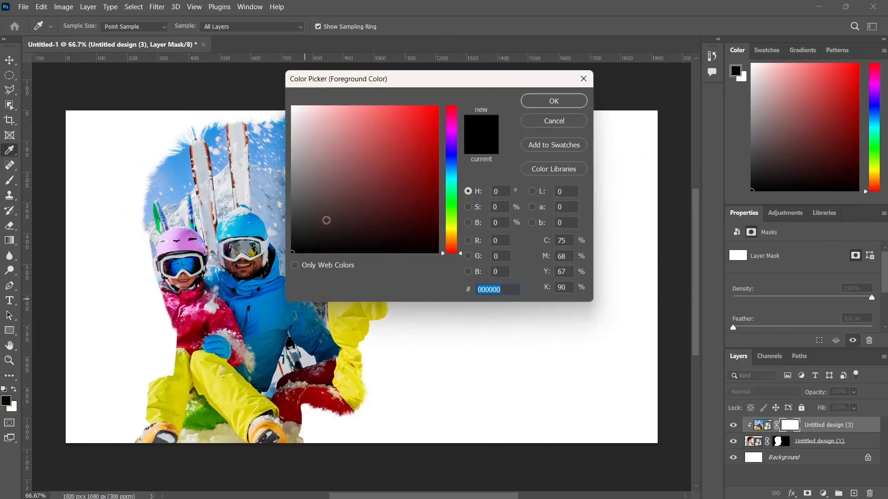
pyautogui.click(546, 102)
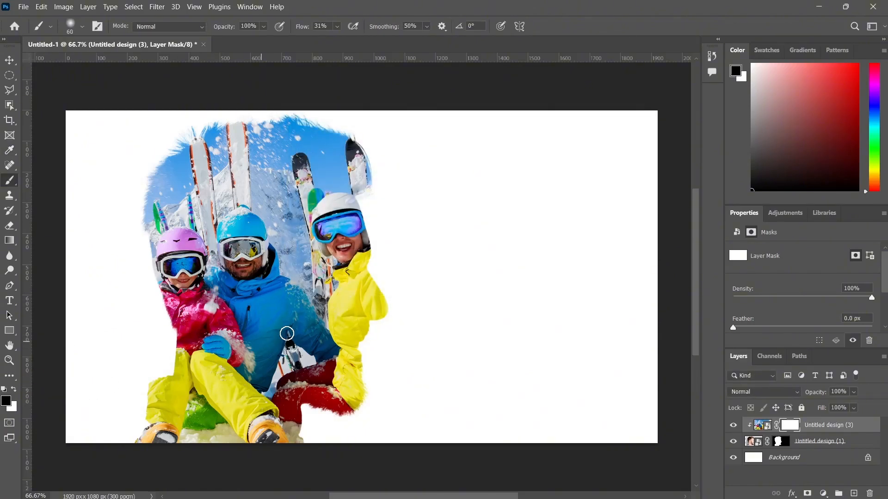
pyautogui.moveTo(368, 256); pyautogui.dragTo(366, 240)
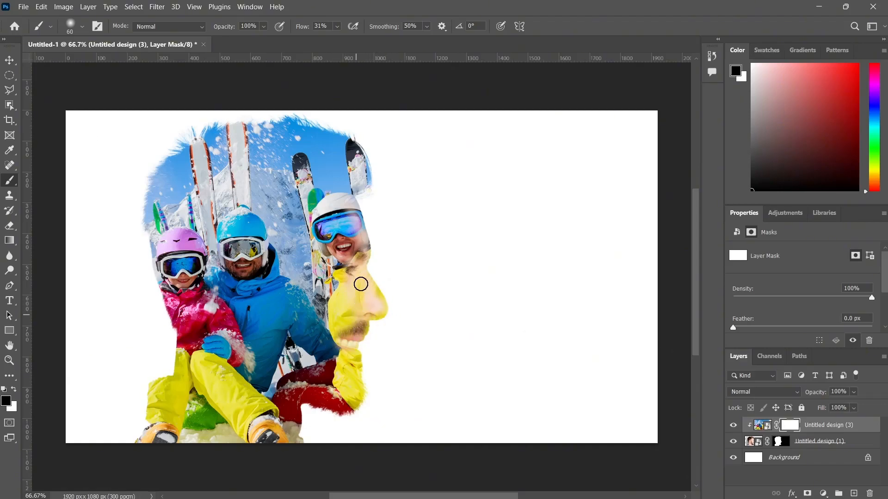
# Enlarge the brush to 127 px and paint on the ski layer's mask from the forehead down to the mouth to reveal the face.
pyautogui.click(82, 27)
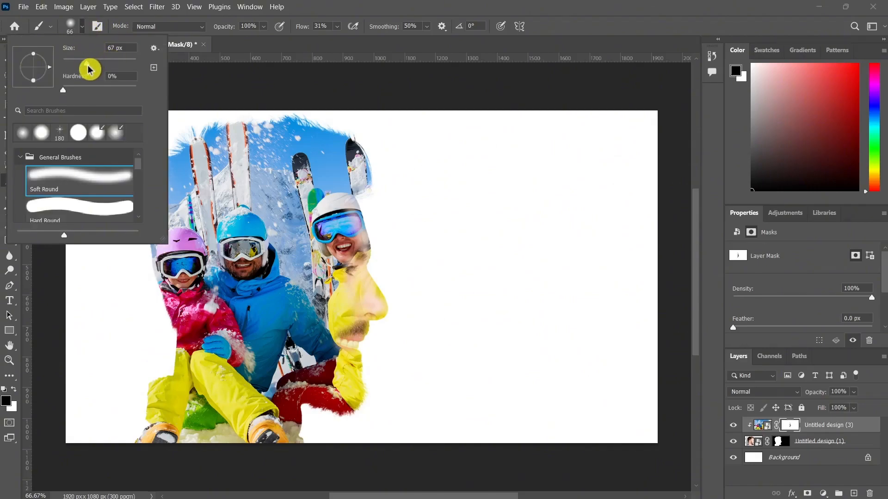
pyautogui.moveTo(91, 70); pyautogui.dragTo(105, 69)
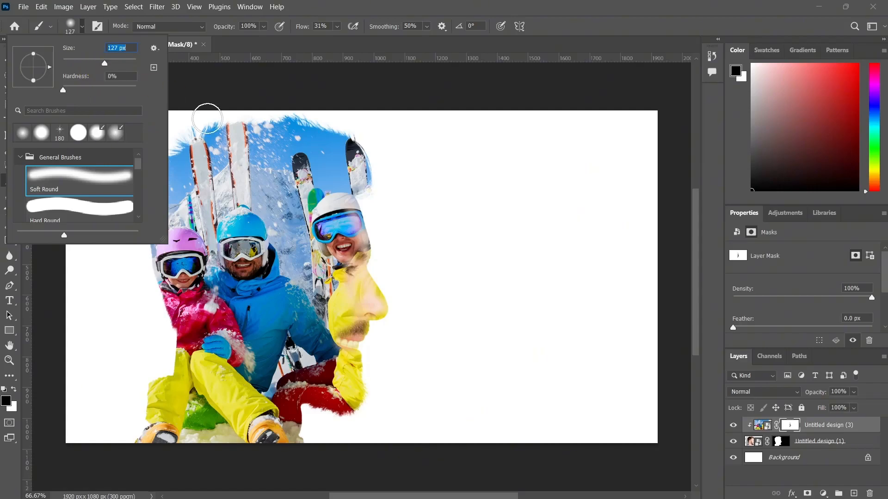
pyautogui.click(361, 167)
pyautogui.moveTo(362, 165)
pyautogui.mouseDown()
pyautogui.moveTo(364, 191)
pyautogui.moveTo(355, 144)
pyautogui.moveTo(363, 177)
pyautogui.moveTo(350, 190)
pyautogui.moveTo(359, 262)
pyautogui.moveTo(360, 223)
pyautogui.moveTo(347, 350)
pyautogui.moveTo(378, 303)
pyautogui.moveTo(366, 325)
pyautogui.moveTo(367, 280)
pyautogui.moveTo(389, 315)
pyautogui.moveTo(386, 293)
pyautogui.moveTo(390, 321)
pyautogui.moveTo(368, 253)
pyautogui.moveTo(353, 412)
pyautogui.moveTo(291, 401)
pyautogui.moveTo(280, 409)
pyautogui.moveTo(329, 397)
pyautogui.moveTo(283, 387)
pyautogui.moveTo(301, 391)
pyautogui.moveTo(287, 400)
pyautogui.moveTo(285, 431)
pyautogui.moveTo(251, 441)
pyautogui.moveTo(305, 414)
pyautogui.moveTo(304, 380)
pyautogui.moveTo(348, 387)
pyautogui.moveTo(309, 371)
pyautogui.moveTo(324, 377)
pyautogui.moveTo(347, 283)
pyautogui.moveTo(336, 339)
pyautogui.moveTo(364, 258)
pyautogui.moveTo(354, 267)
pyautogui.moveTo(364, 249)
pyautogui.moveTo(347, 292)
pyautogui.moveTo(361, 227)
pyautogui.moveTo(341, 276)
pyautogui.moveTo(360, 286)
pyautogui.moveTo(351, 297)
pyautogui.moveTo(330, 285)
pyautogui.moveTo(357, 267)
pyautogui.moveTo(347, 354)
pyautogui.mouseUp()
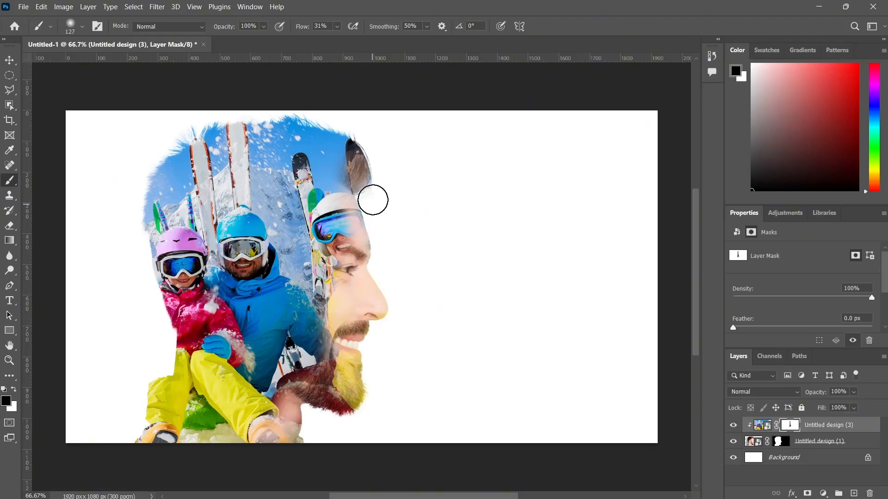
# Paint on the mask along the hair, back of the head, neck and collar, and undo the last brushing over the neck.
pyautogui.moveTo(356, 148)
pyautogui.mouseDown()
pyautogui.moveTo(324, 124)
pyautogui.moveTo(248, 117)
pyautogui.moveTo(327, 125)
pyautogui.moveTo(229, 106)
pyautogui.moveTo(176, 148)
pyautogui.moveTo(152, 192)
pyautogui.moveTo(151, 217)
pyautogui.moveTo(141, 218)
pyautogui.moveTo(172, 161)
pyautogui.moveTo(228, 136)
pyautogui.moveTo(317, 120)
pyautogui.moveTo(266, 117)
pyautogui.mouseUp()
pyautogui.moveTo(332, 127)
pyautogui.mouseDown()
pyautogui.moveTo(346, 140)
pyautogui.moveTo(305, 121)
pyautogui.moveTo(245, 115)
pyautogui.moveTo(181, 128)
pyautogui.moveTo(321, 124)
pyautogui.moveTo(381, 159)
pyautogui.mouseUp()
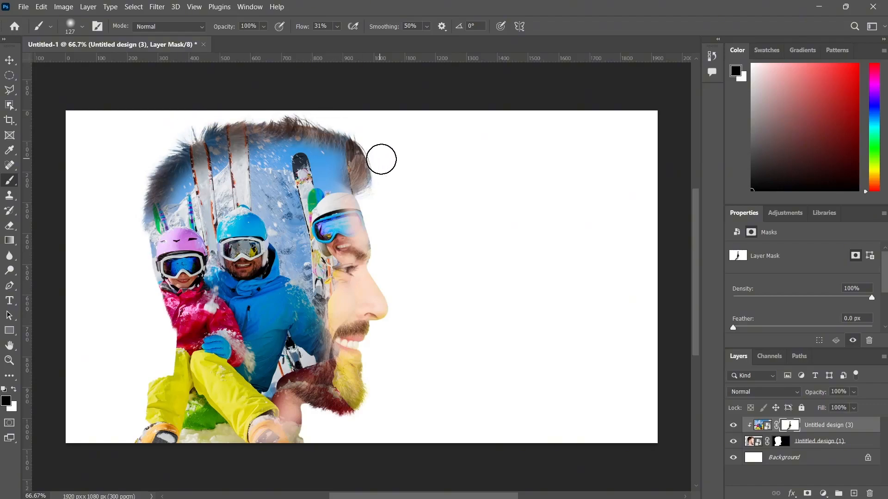
pyautogui.moveTo(199, 96)
pyautogui.mouseDown()
pyautogui.moveTo(137, 155)
pyautogui.moveTo(128, 202)
pyautogui.moveTo(156, 285)
pyautogui.moveTo(156, 240)
pyautogui.moveTo(178, 337)
pyautogui.moveTo(178, 369)
pyautogui.moveTo(148, 427)
pyautogui.moveTo(183, 380)
pyautogui.moveTo(165, 417)
pyautogui.moveTo(183, 378)
pyautogui.moveTo(158, 409)
pyautogui.moveTo(149, 442)
pyautogui.moveTo(196, 376)
pyautogui.moveTo(201, 336)
pyautogui.moveTo(191, 338)
pyautogui.moveTo(180, 283)
pyautogui.moveTo(143, 241)
pyautogui.moveTo(151, 298)
pyautogui.moveTo(138, 421)
pyautogui.moveTo(226, 377)
pyautogui.moveTo(250, 435)
pyautogui.moveTo(298, 431)
pyautogui.moveTo(180, 420)
pyautogui.moveTo(235, 434)
pyautogui.moveTo(256, 433)
pyautogui.moveTo(157, 415)
pyautogui.moveTo(163, 427)
pyautogui.moveTo(211, 430)
pyautogui.moveTo(137, 428)
pyautogui.moveTo(309, 436)
pyautogui.moveTo(155, 416)
pyautogui.moveTo(160, 440)
pyautogui.moveTo(183, 440)
pyautogui.moveTo(179, 408)
pyautogui.moveTo(198, 409)
pyautogui.moveTo(182, 391)
pyautogui.moveTo(241, 404)
pyautogui.moveTo(200, 373)
pyautogui.moveTo(183, 383)
pyautogui.moveTo(280, 421)
pyautogui.moveTo(252, 434)
pyautogui.moveTo(245, 415)
pyautogui.moveTo(281, 407)
pyautogui.moveTo(224, 385)
pyautogui.moveTo(216, 391)
pyautogui.moveTo(292, 413)
pyautogui.moveTo(295, 424)
pyautogui.moveTo(221, 414)
pyautogui.moveTo(249, 422)
pyautogui.moveTo(148, 420)
pyautogui.moveTo(323, 453)
pyautogui.moveTo(288, 436)
pyautogui.moveTo(138, 426)
pyautogui.mouseUp()
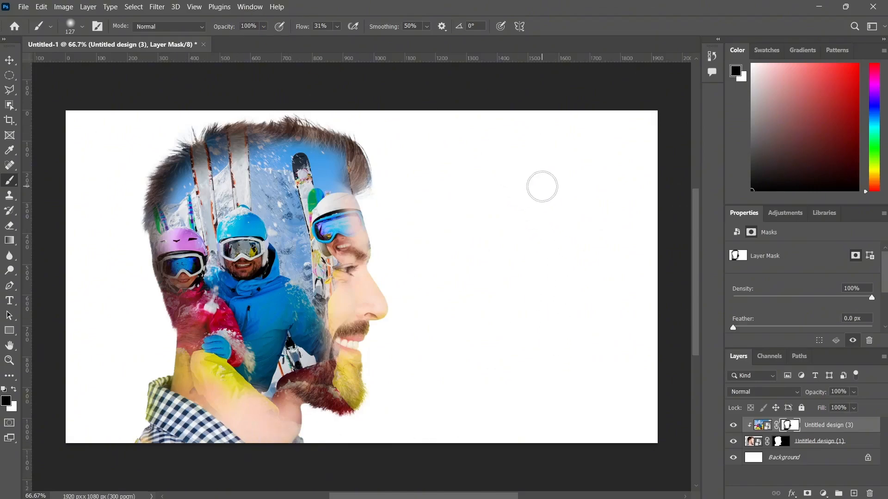
pyautogui.hotkey('ctrl', 'z')
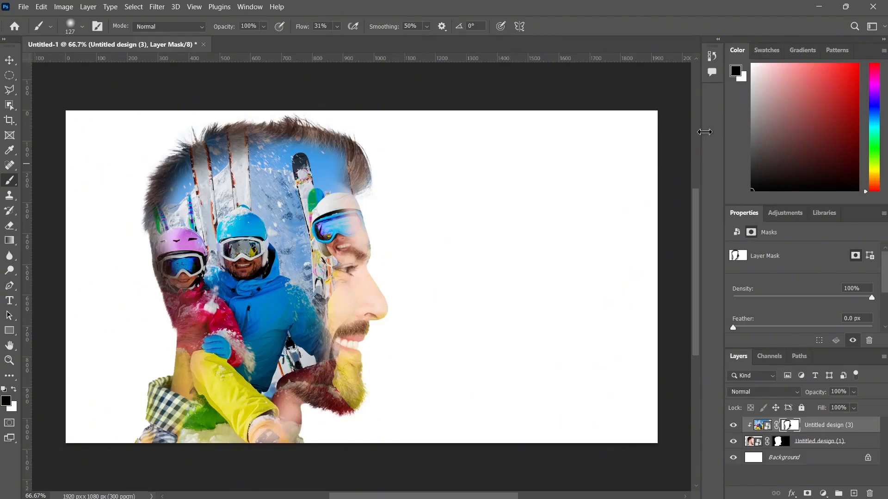
# Place the "Untitled design (6)" birds image from the Download folder into the document.
pyautogui.click(848, 12)
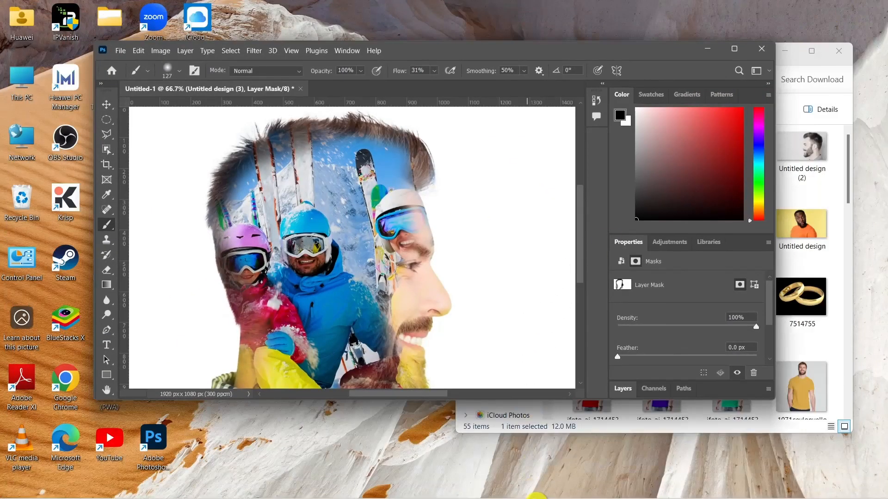
pyautogui.click(394, 486)
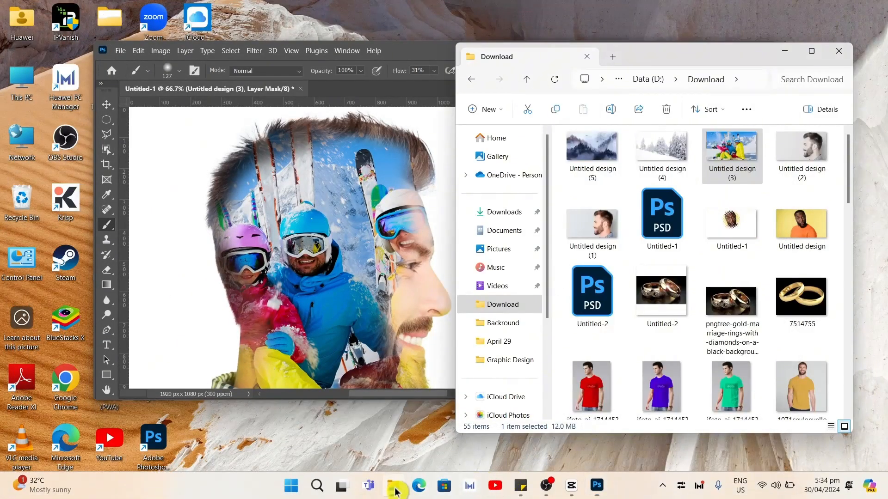
pyautogui.click(490, 307)
pyautogui.moveTo(590, 169); pyautogui.dragTo(346, 244)
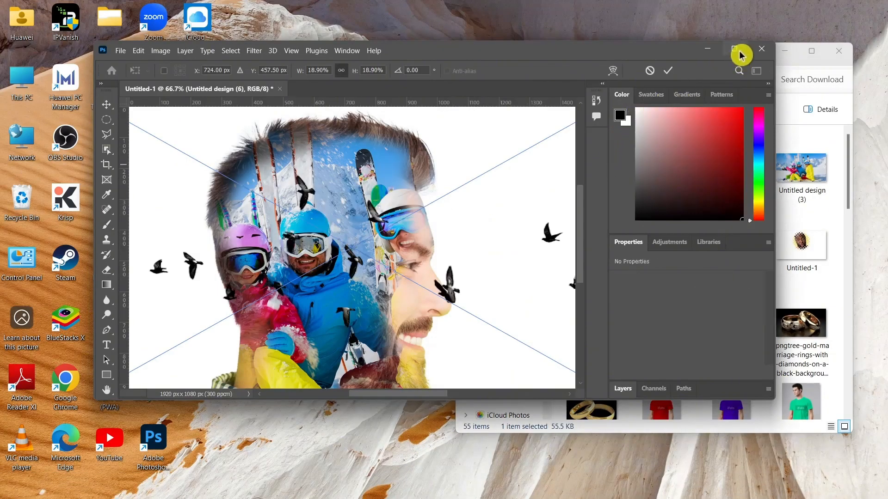
pyautogui.click(734, 49)
# Scale the birds image to about 12.05%, position it beside the man's head in the upper part of the canvas, and commit the placement.
pyautogui.moveTo(584, 417); pyautogui.dragTo(370, 297)
pyautogui.moveTo(209, 221); pyautogui.dragTo(468, 204)
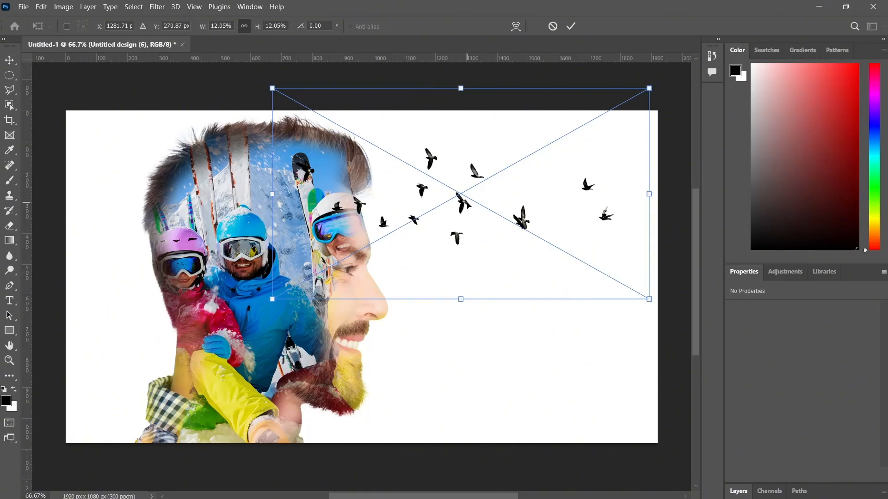
pyautogui.click(739, 490)
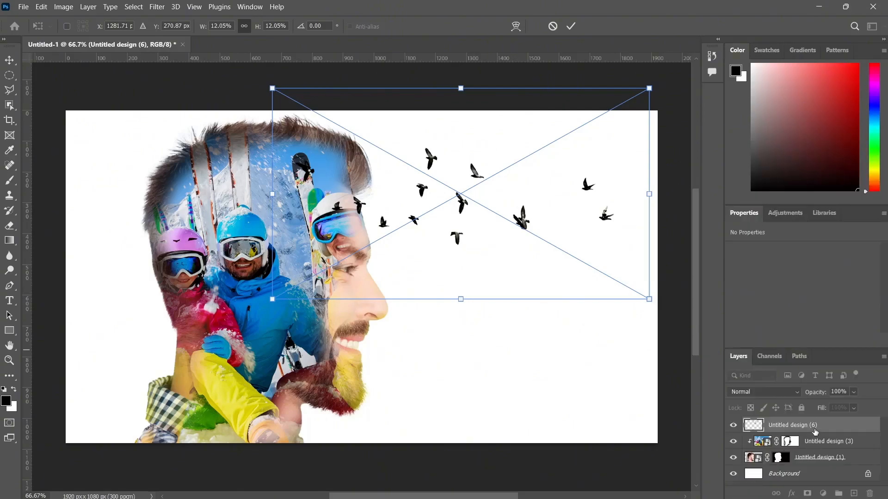
pyautogui.press('Return')
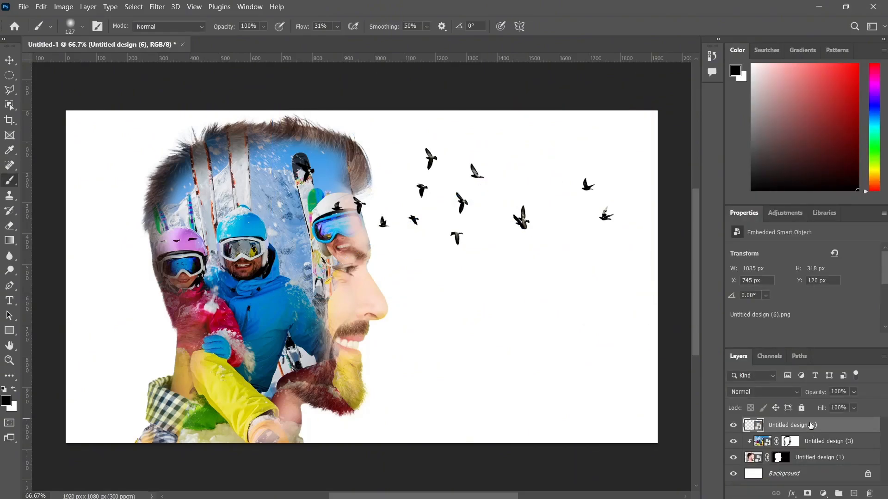
# Set the birds layer's blend mode to Multiply.
pyautogui.rightClick(810, 425)
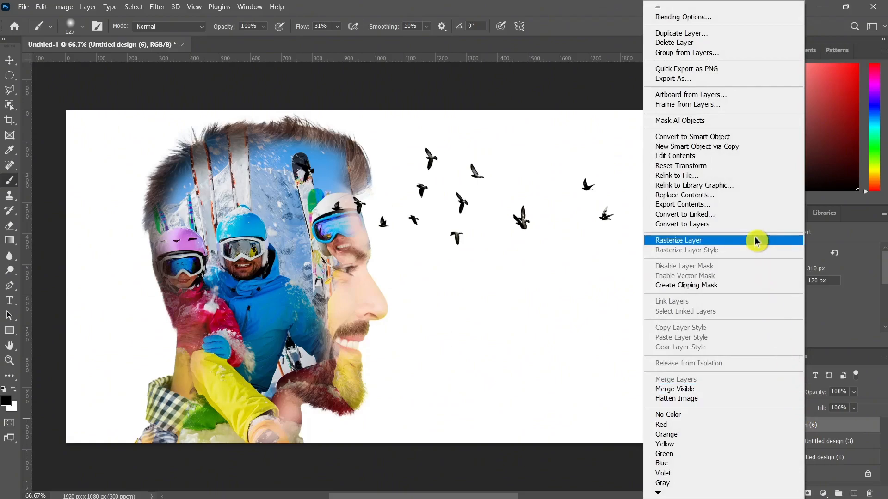
pyautogui.click(839, 428)
pyautogui.click(771, 393)
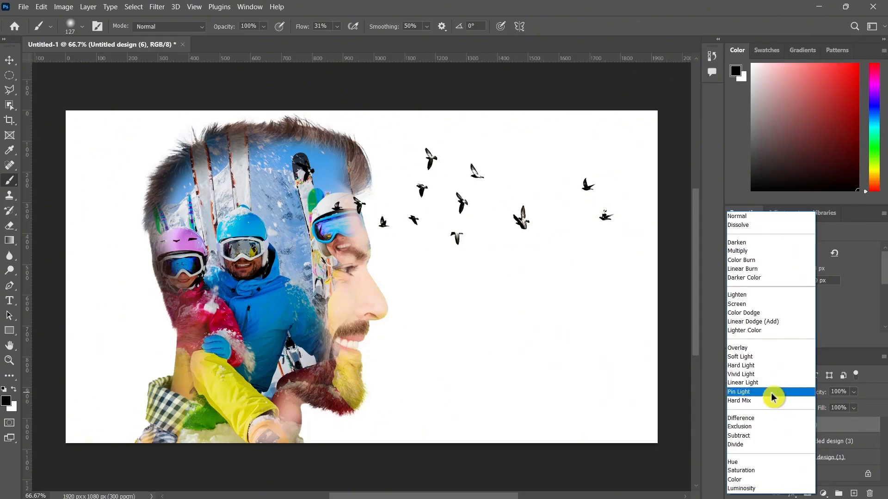
pyautogui.click(747, 252)
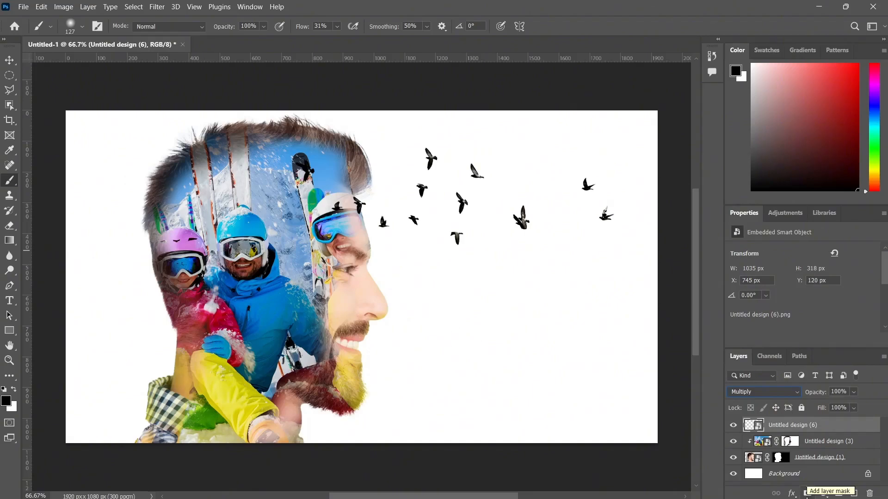
# Add a layer mask to the birds layer and paint out the birds over the man's head with a black Hard Round brush at 100% flow.
pyautogui.click(806, 494)
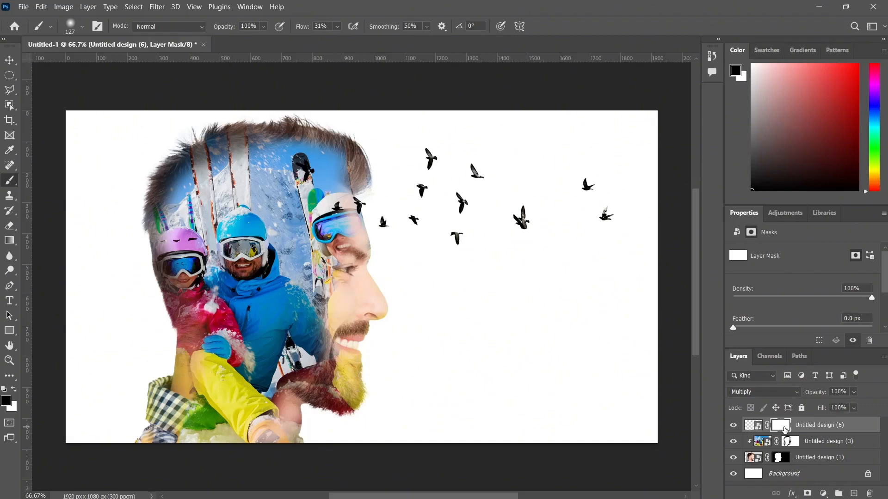
pyautogui.click(13, 189)
pyautogui.moveTo(12, 187); pyautogui.dragTo(48, 185)
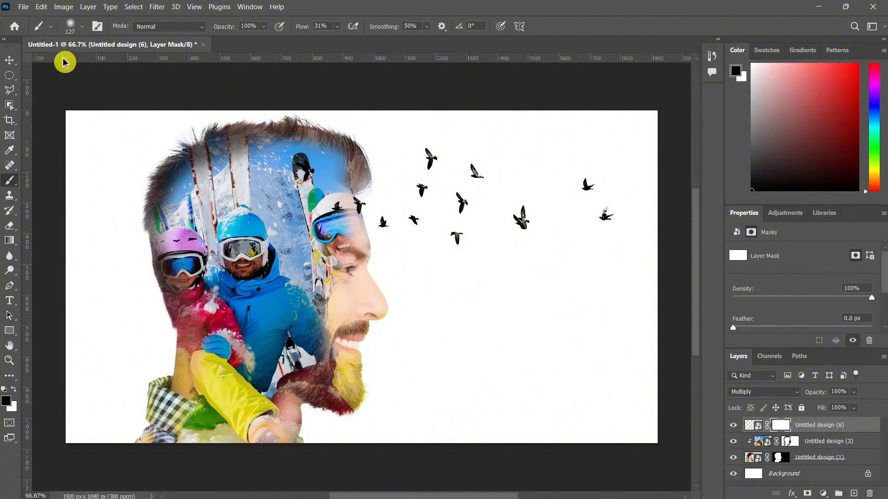
pyautogui.click(72, 27)
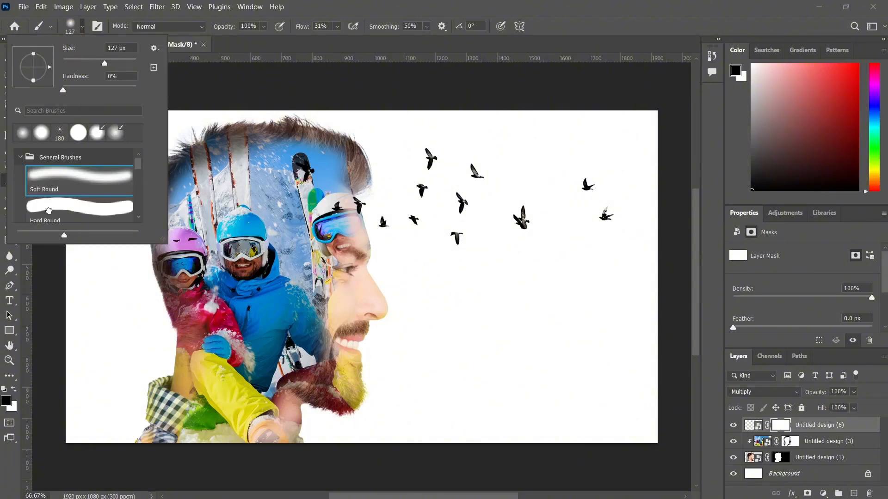
pyautogui.click(50, 213)
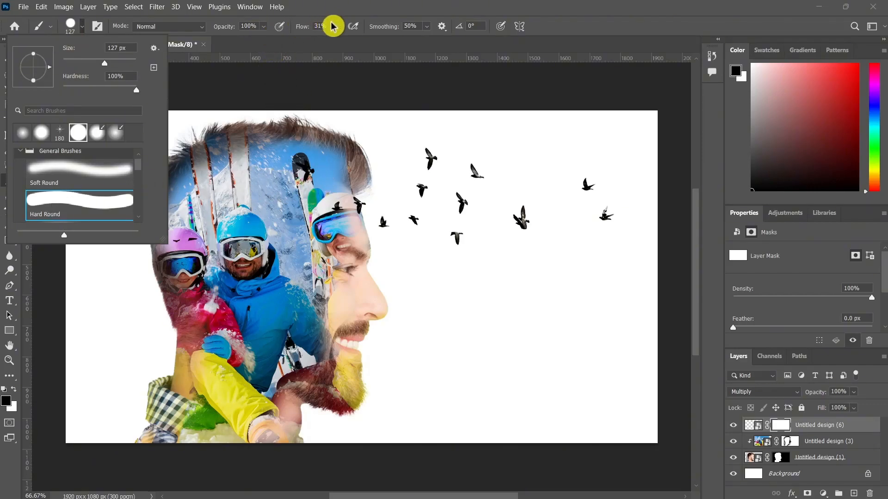
pyautogui.click(318, 26)
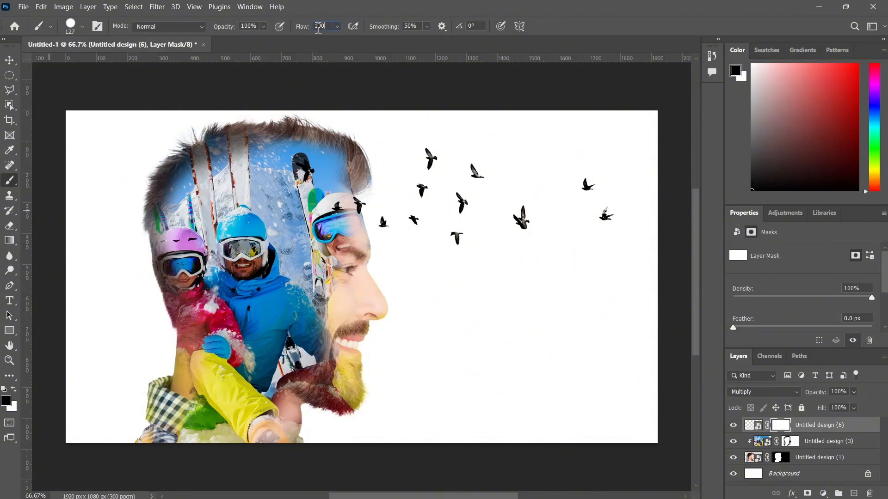
pyautogui.moveTo(338, 197)
pyautogui.mouseDown()
pyautogui.moveTo(343, 227)
pyautogui.moveTo(364, 200)
pyautogui.moveTo(331, 205)
pyautogui.moveTo(310, 172)
pyautogui.moveTo(303, 188)
pyautogui.moveTo(295, 156)
pyautogui.moveTo(278, 165)
pyautogui.moveTo(307, 162)
pyautogui.moveTo(264, 209)
pyautogui.moveTo(304, 206)
pyautogui.moveTo(295, 220)
pyautogui.moveTo(321, 214)
pyautogui.moveTo(325, 229)
pyautogui.moveTo(294, 208)
pyautogui.mouseUp()
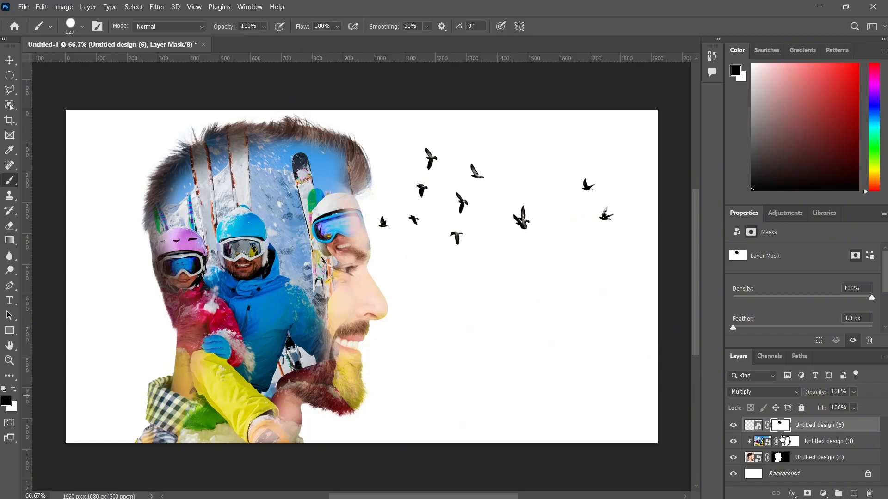
# Add a Gradient fill layer directly above the Background layer.
pyautogui.click(803, 476)
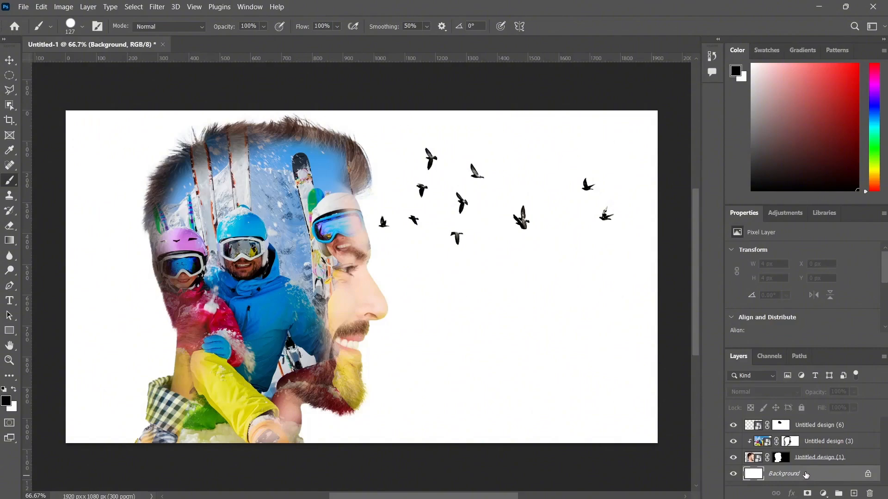
pyautogui.scroll(-1, 787, 402)
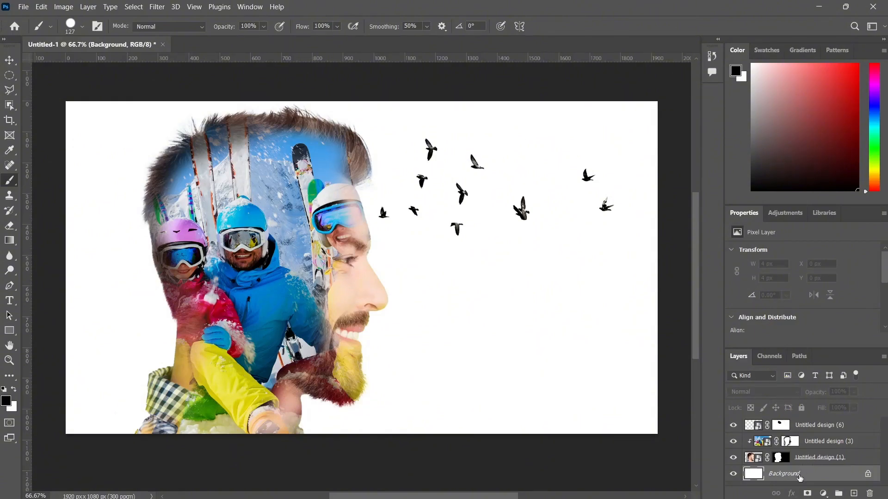
pyautogui.click(823, 493)
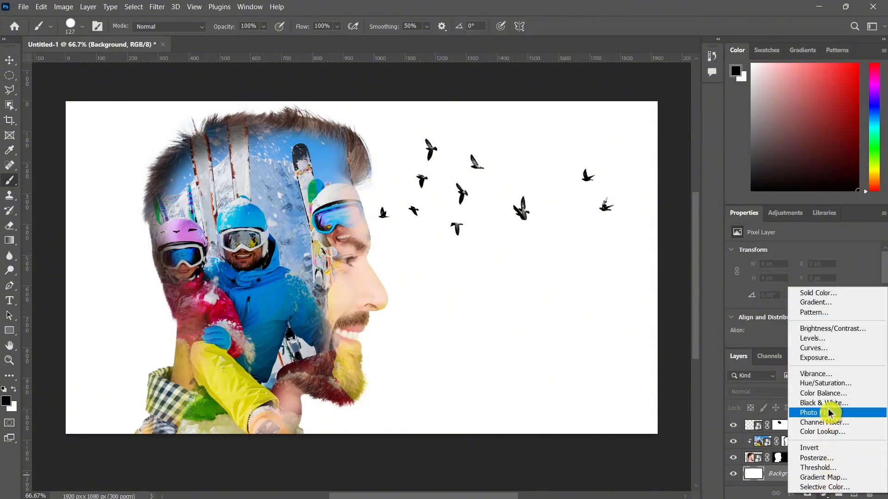
pyautogui.click(831, 304)
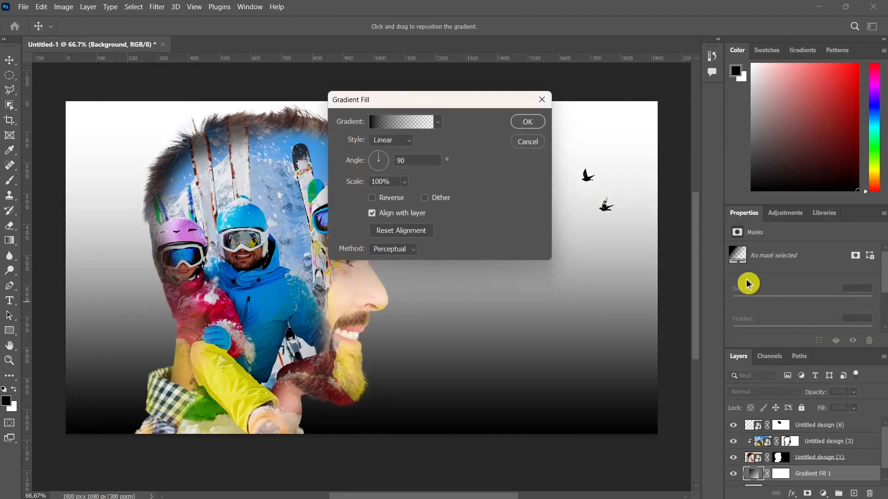
# Change the gradient's black color stop at location 0 to light gray #a4a4a4.
pyautogui.click(410, 125)
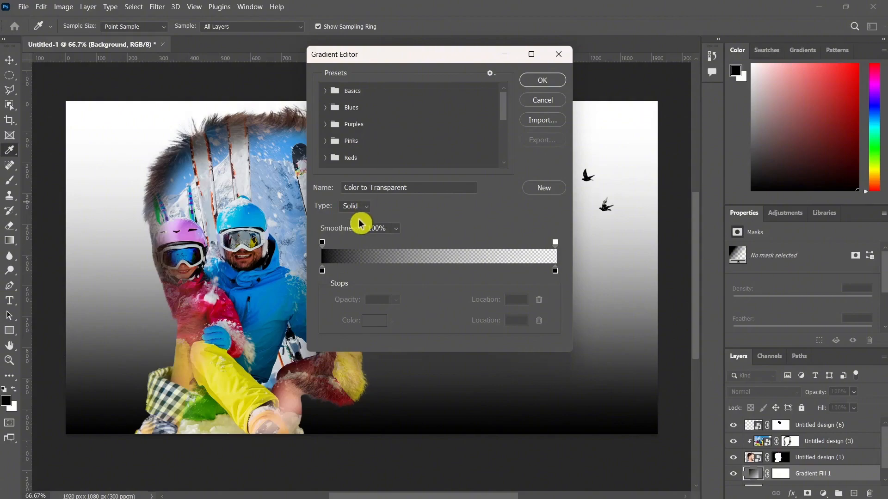
pyautogui.click(322, 271)
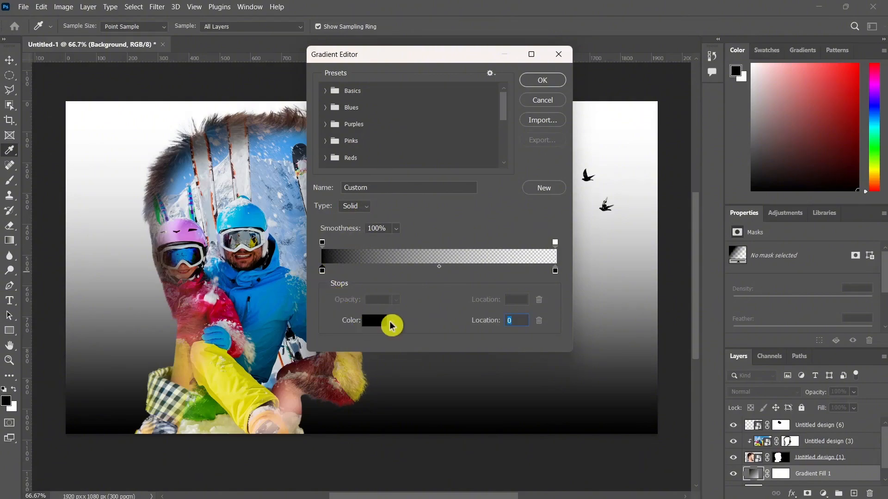
pyautogui.click(381, 323)
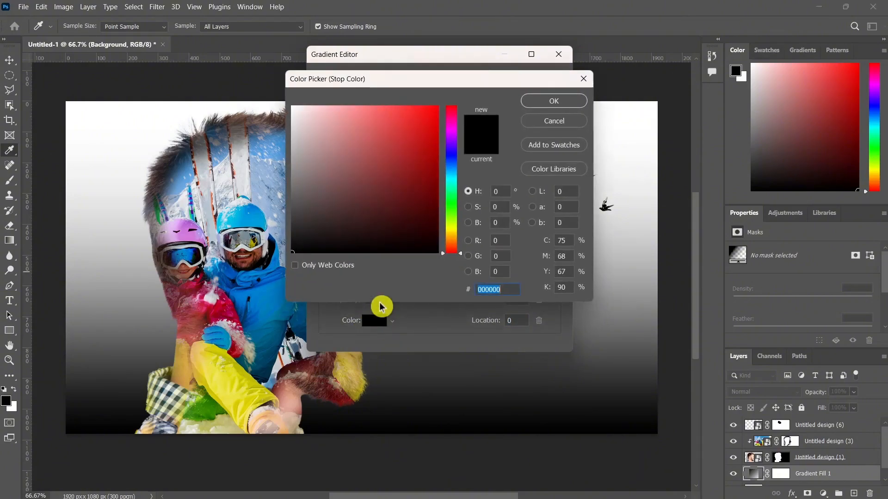
pyautogui.click(290, 170)
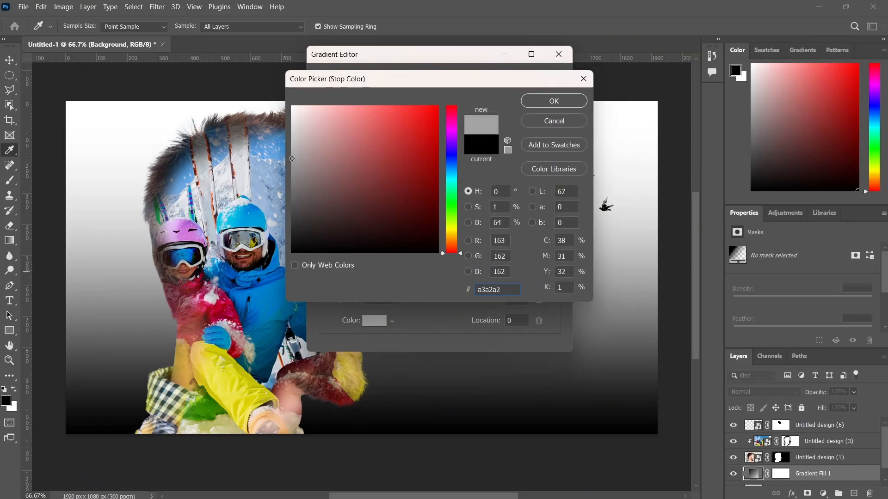
pyautogui.click(557, 109)
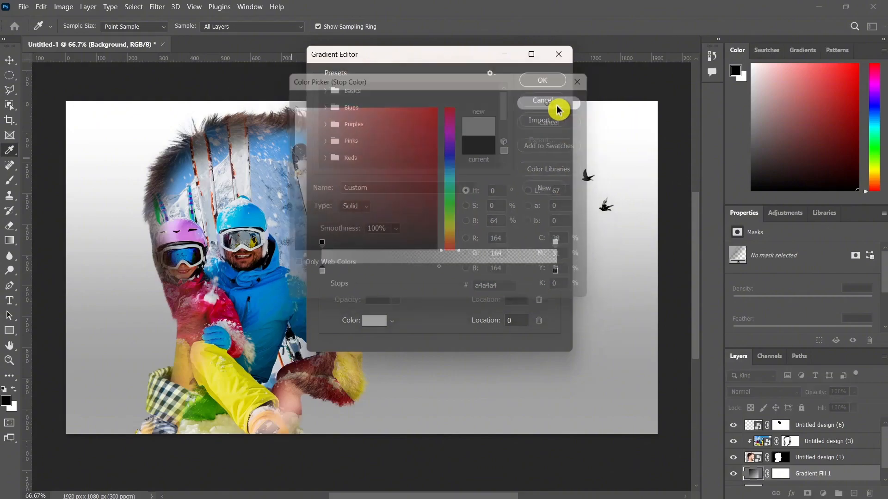
pyautogui.click(533, 85)
# Preview the gradient reversed, restore its original direction, and apply the linear 90° fill.
pyautogui.click(372, 199)
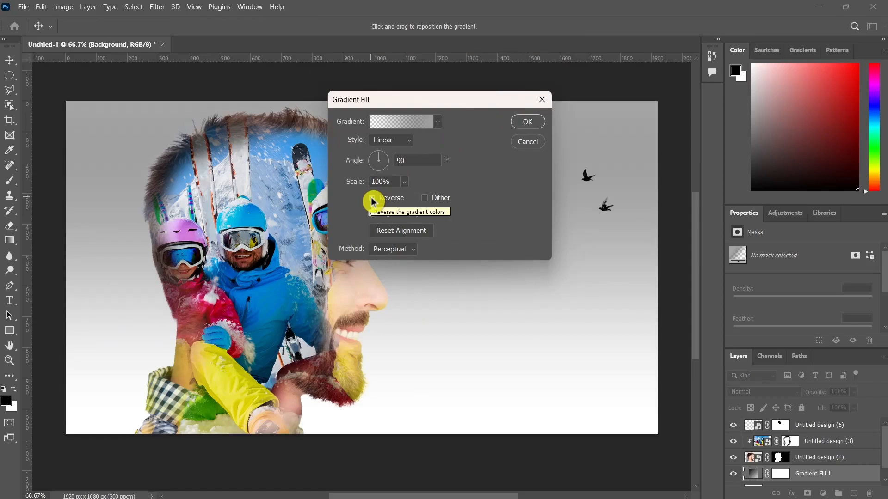
pyautogui.click(372, 199)
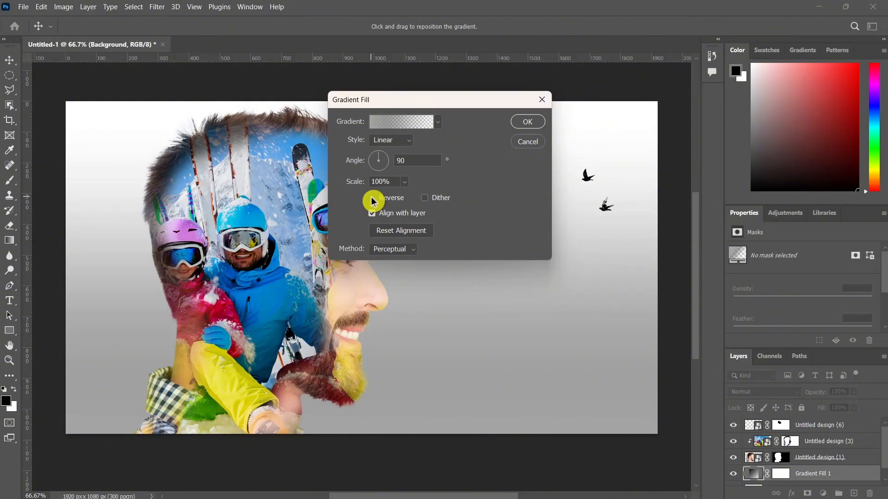
pyautogui.click(521, 123)
pyautogui.press('b')
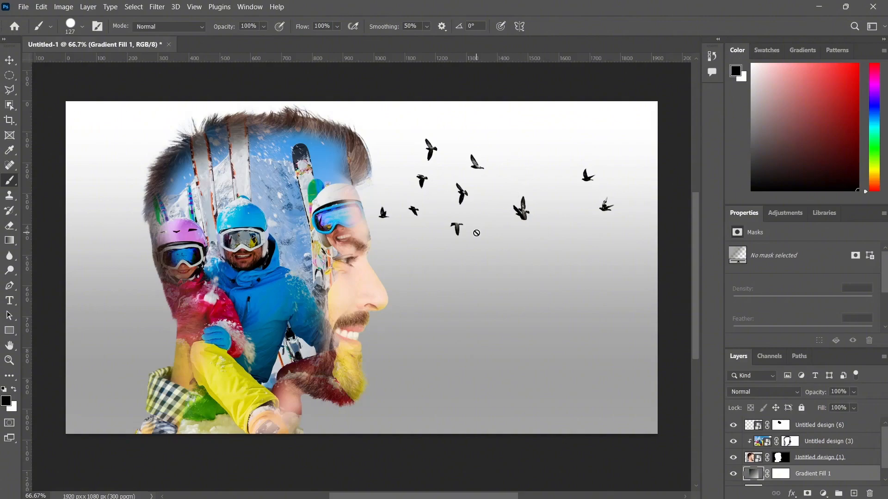
pyautogui.click(484, 360)
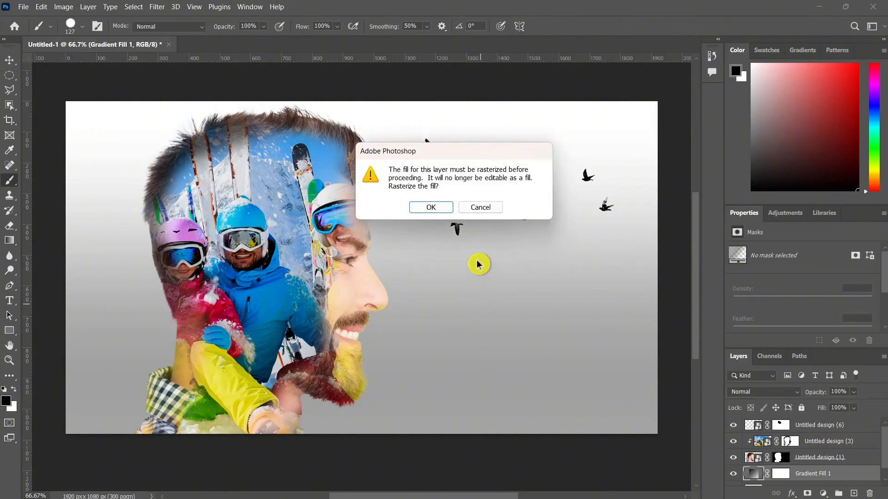
pyautogui.click(488, 209)
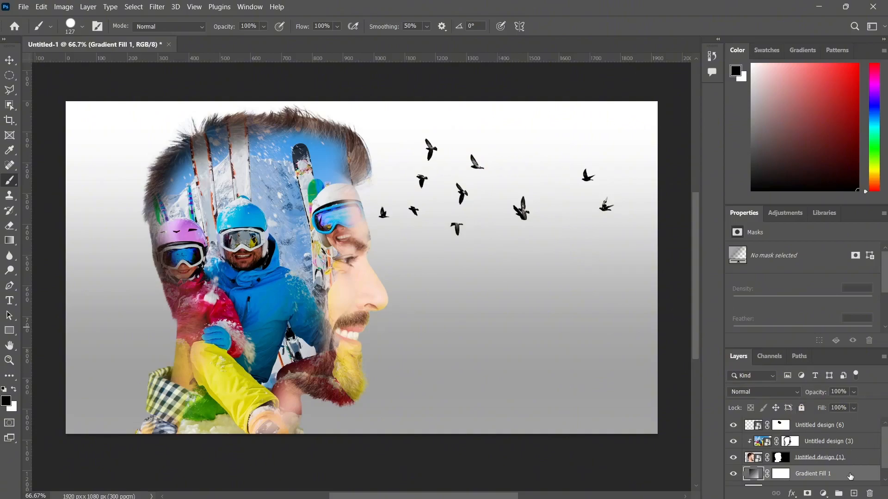
# Stamp all visible layers into a new layer above the birds layer and convert it to a smart object.
pyautogui.click(784, 428)
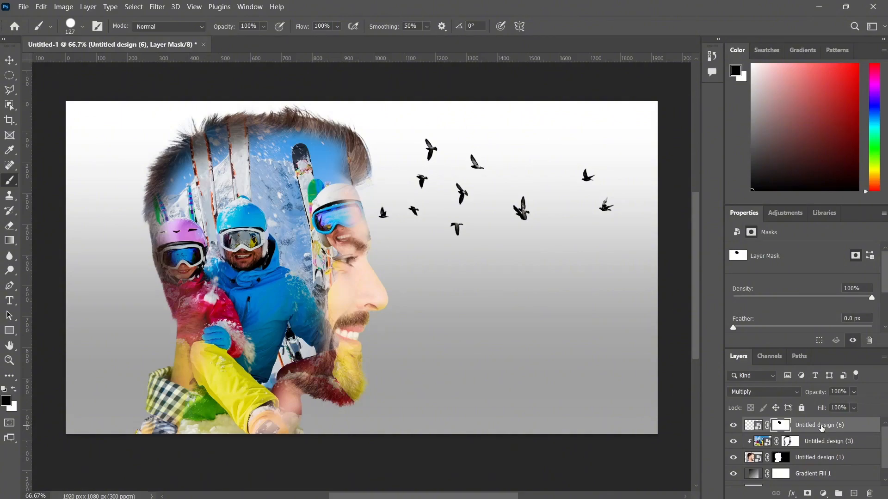
pyautogui.hotkey('ctrl', 'shift', 'alt', 'e')
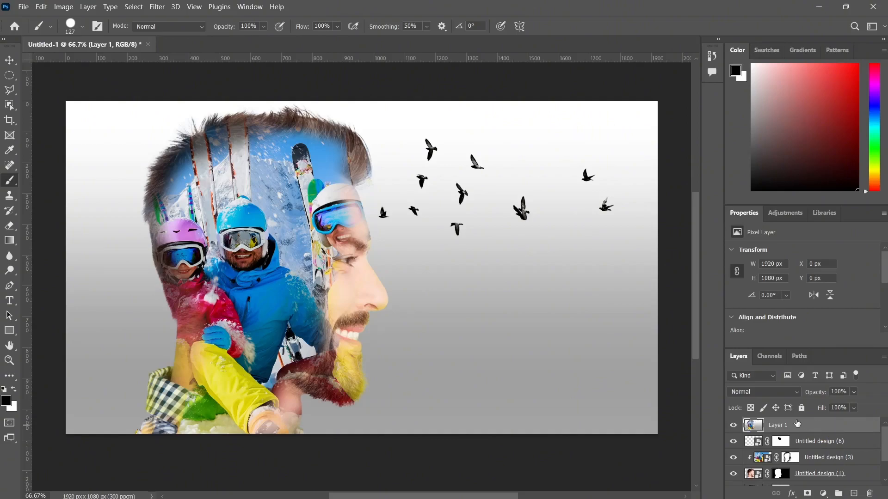
pyautogui.rightClick(770, 426)
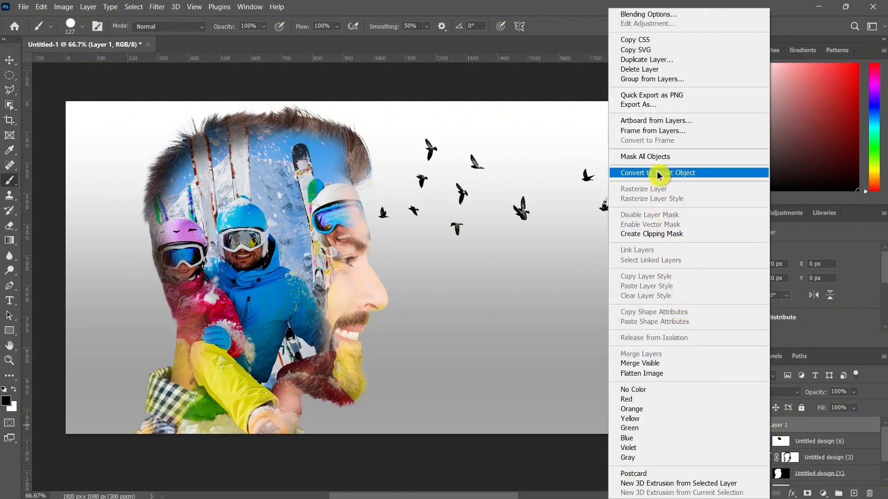
pyautogui.click(715, 173)
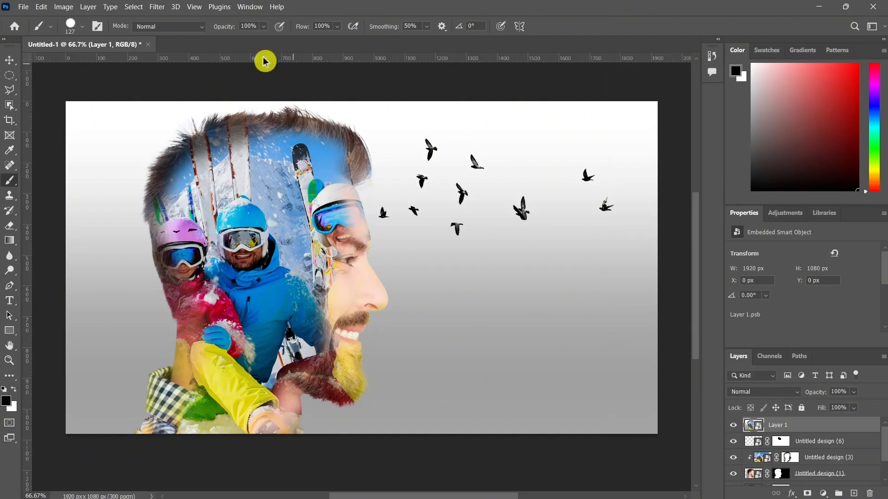
# Start the Camera Raw Filter on the stamped smart object and set Temperature to -11 and Tint to +15.
pyautogui.click(158, 7)
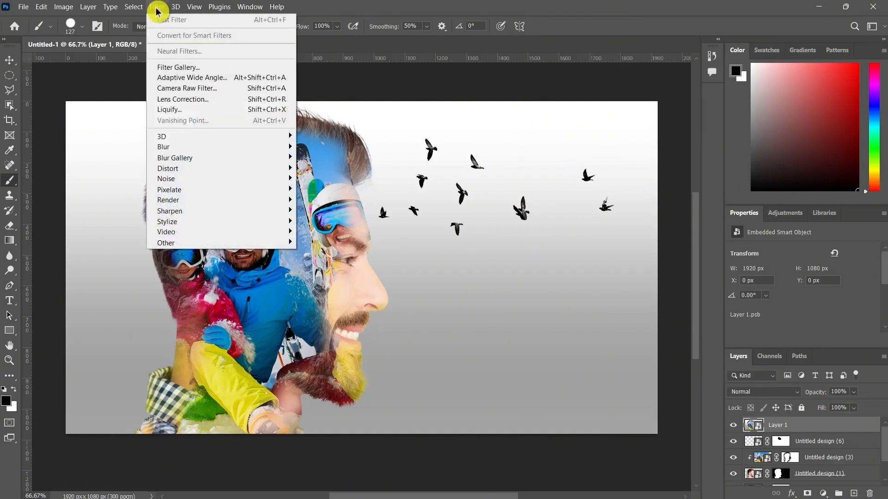
pyautogui.click(253, 89)
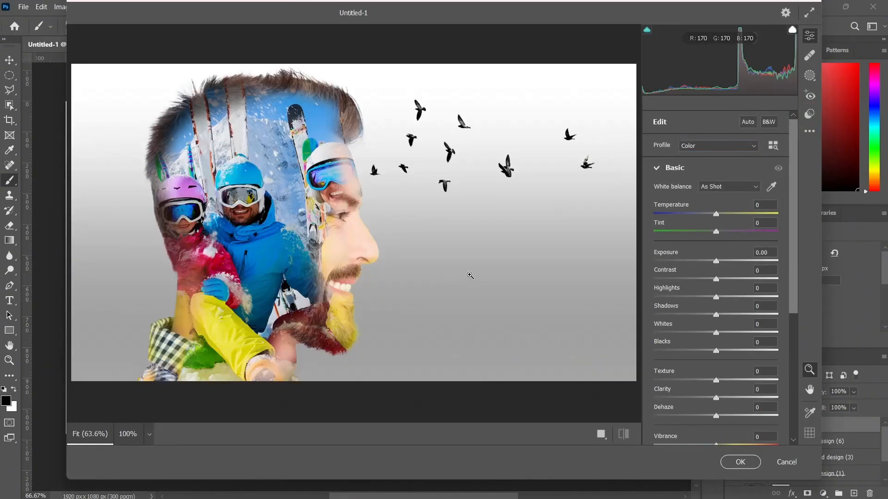
pyautogui.click(668, 164)
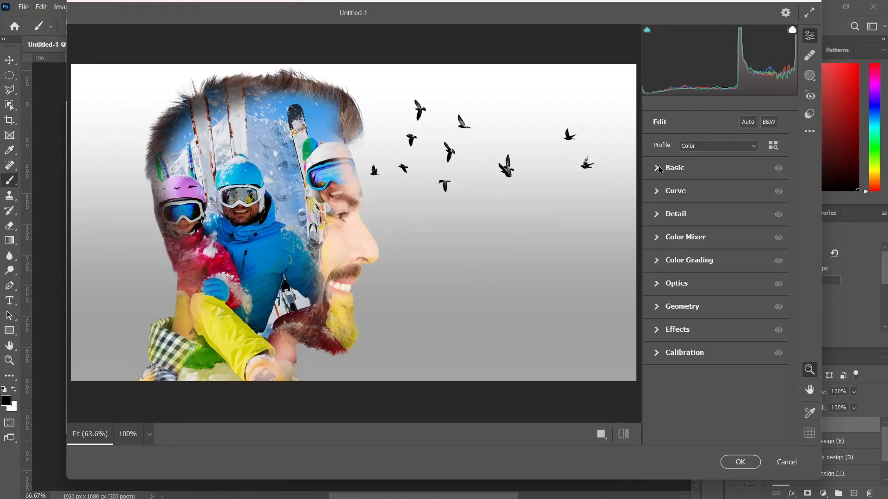
pyautogui.click(657, 168)
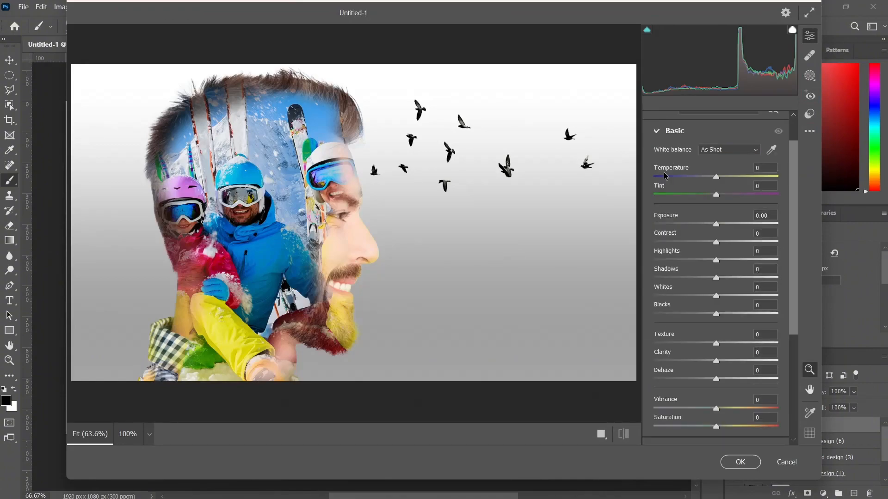
pyautogui.moveTo(716, 176); pyautogui.dragTo(710, 180)
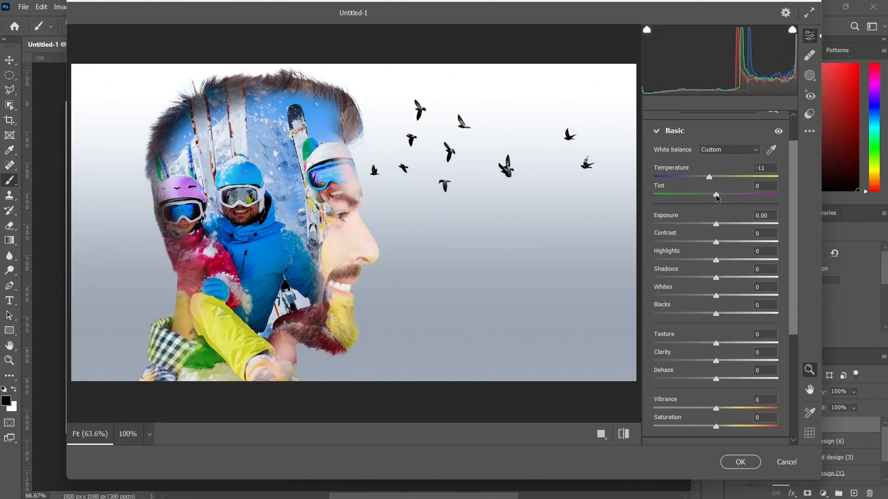
pyautogui.moveTo(716, 195); pyautogui.dragTo(725, 197)
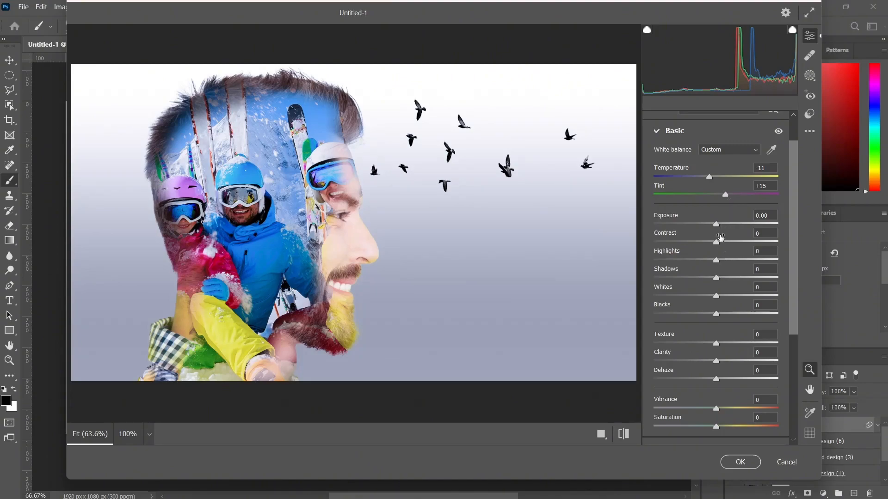
# Set Contrast to +20, Highlights to +15, Clarity to +21, Texture to +10 and Exposure to +0.25 in Camera Raw.
pyautogui.moveTo(716, 242); pyautogui.dragTo(730, 246)
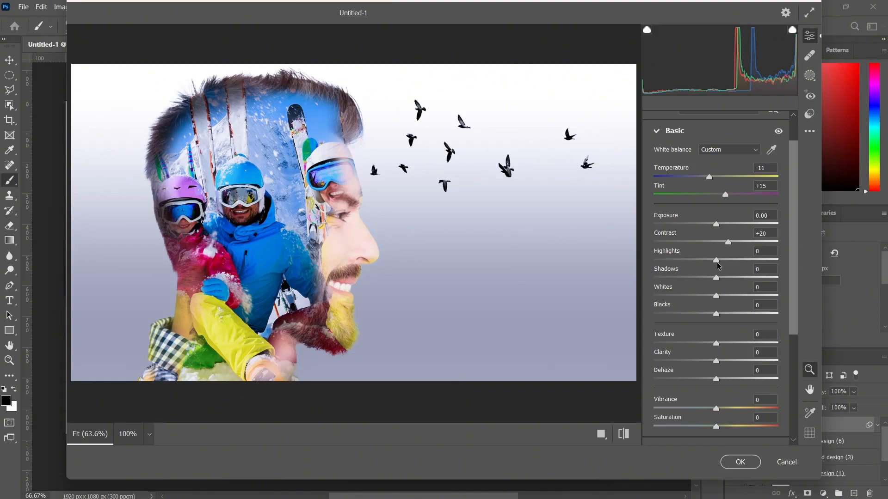
pyautogui.moveTo(717, 263); pyautogui.dragTo(726, 264)
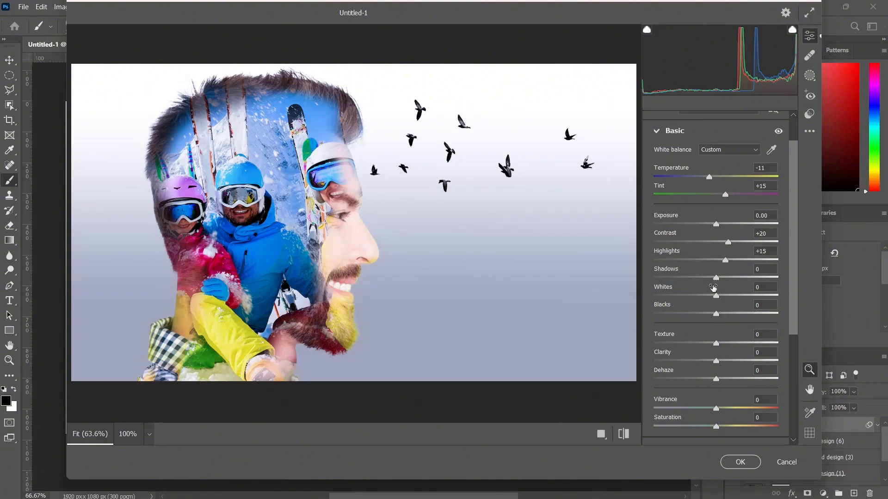
pyautogui.moveTo(717, 362); pyautogui.dragTo(727, 365)
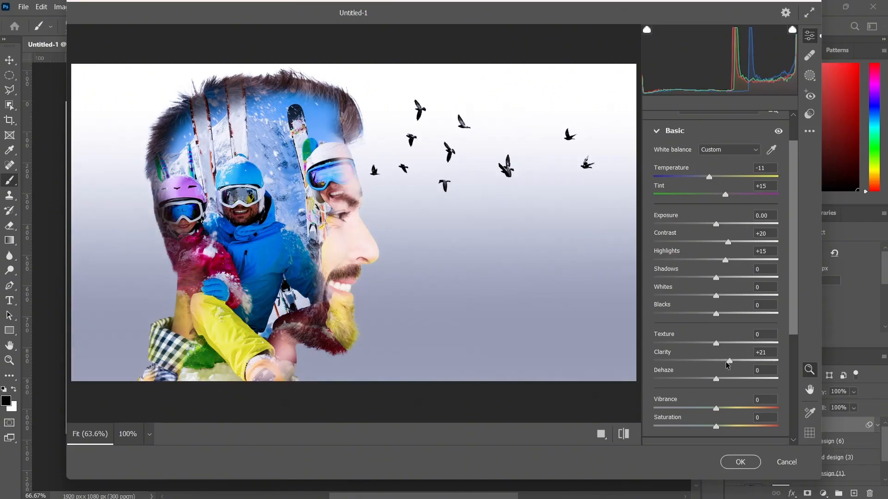
pyautogui.moveTo(719, 346); pyautogui.dragTo(724, 347)
pyautogui.moveTo(716, 224); pyautogui.dragTo(720, 228)
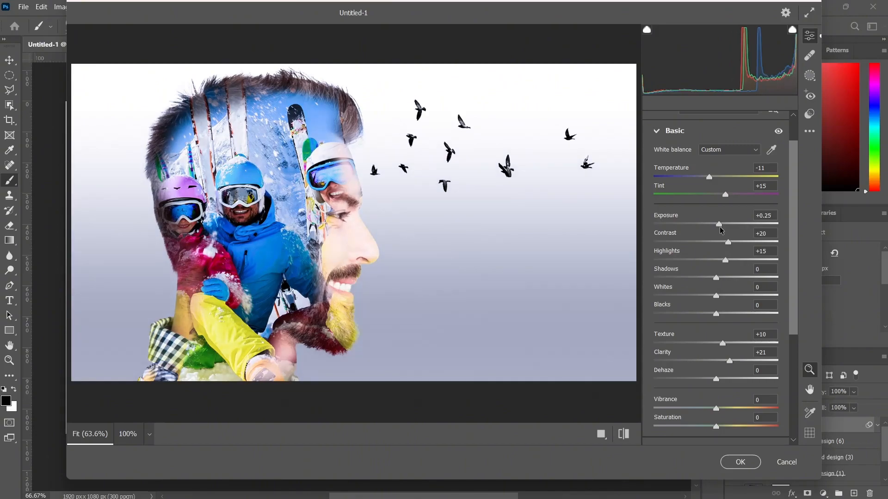
# Set the Camera Raw Sharpening to 35 and apply the filter to the smart object.
pyautogui.click(657, 133)
pyautogui.click(659, 220)
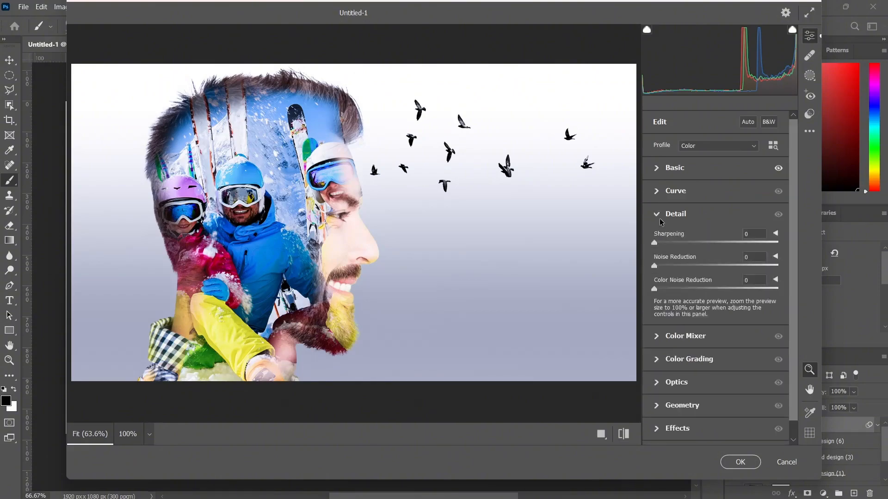
pyautogui.moveTo(656, 245); pyautogui.dragTo(685, 250)
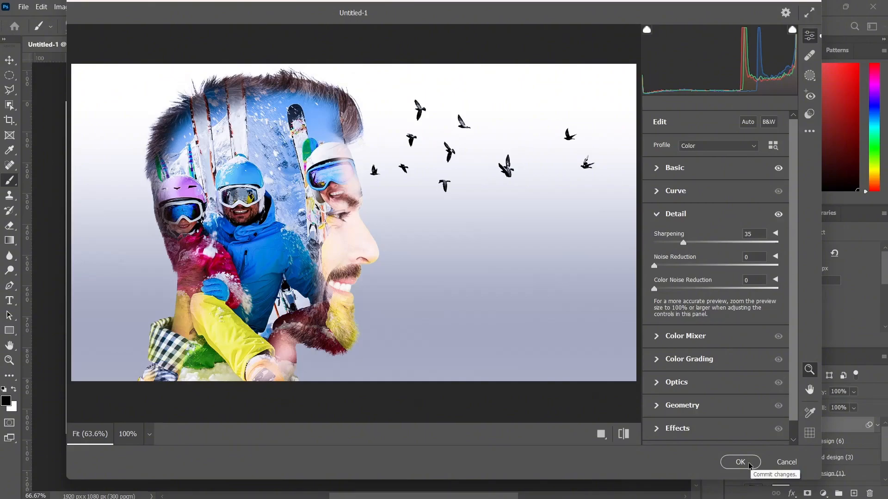
pyautogui.click(740, 462)
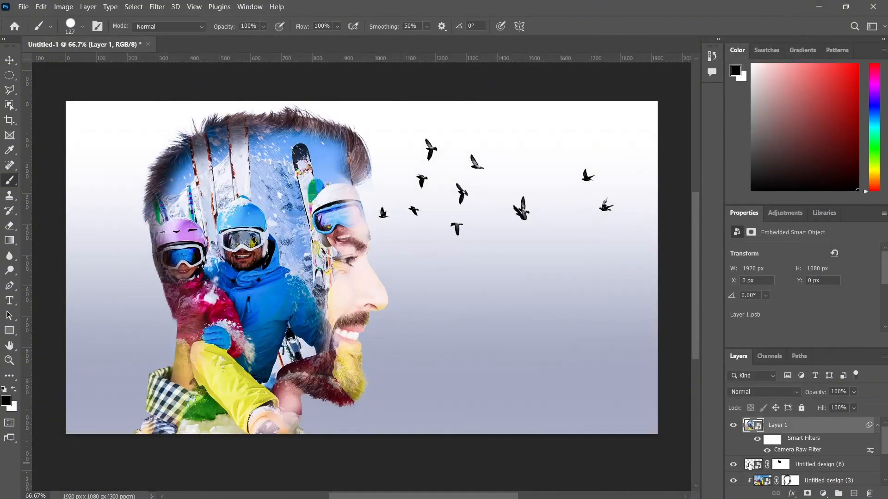
pyautogui.click(749, 418)
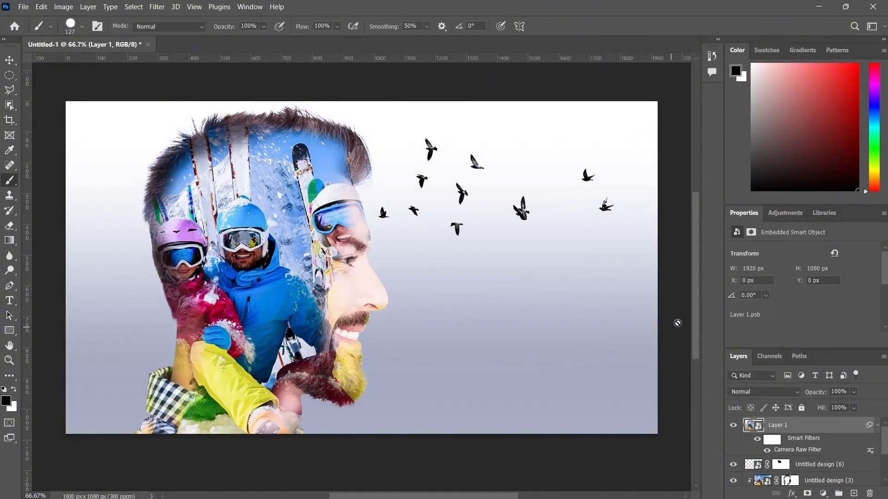